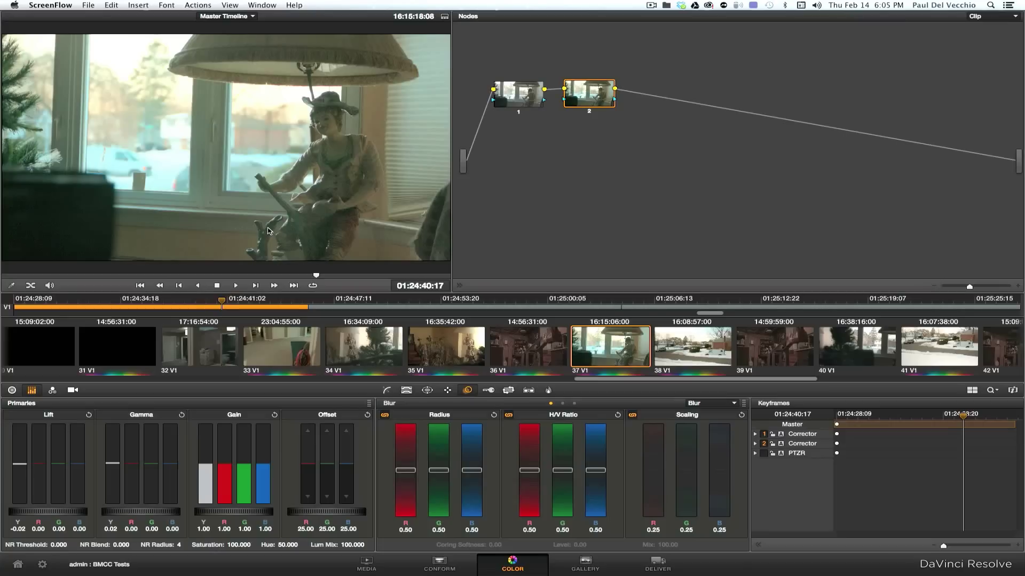
Examine the noise on the figurine's hat and face close up in clip 37, in playback and at an earlier frame
left_click(259, 238)
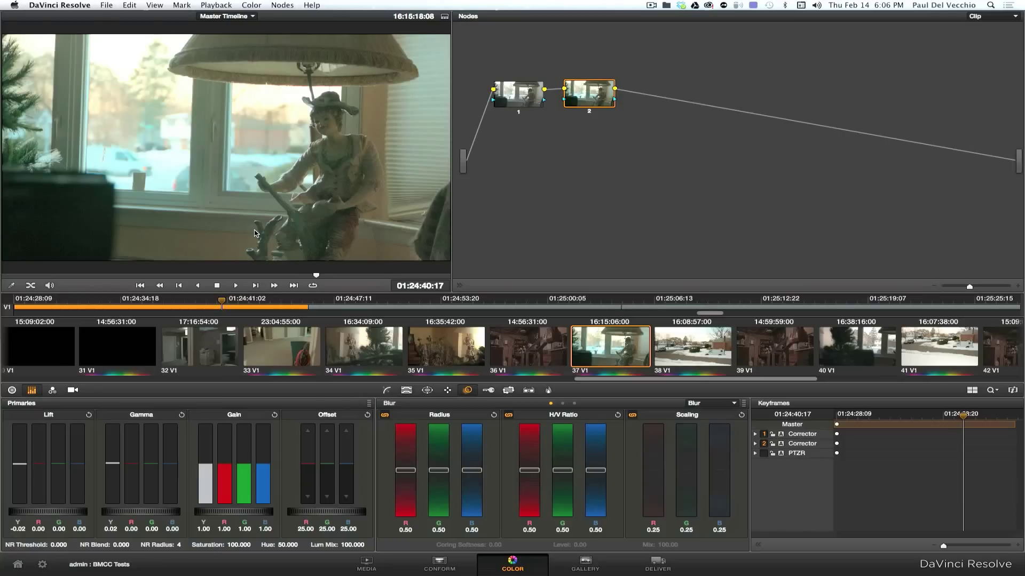
left_click_drag(517, 103, 516, 101)
left_click_drag(578, 98, 521, 102)
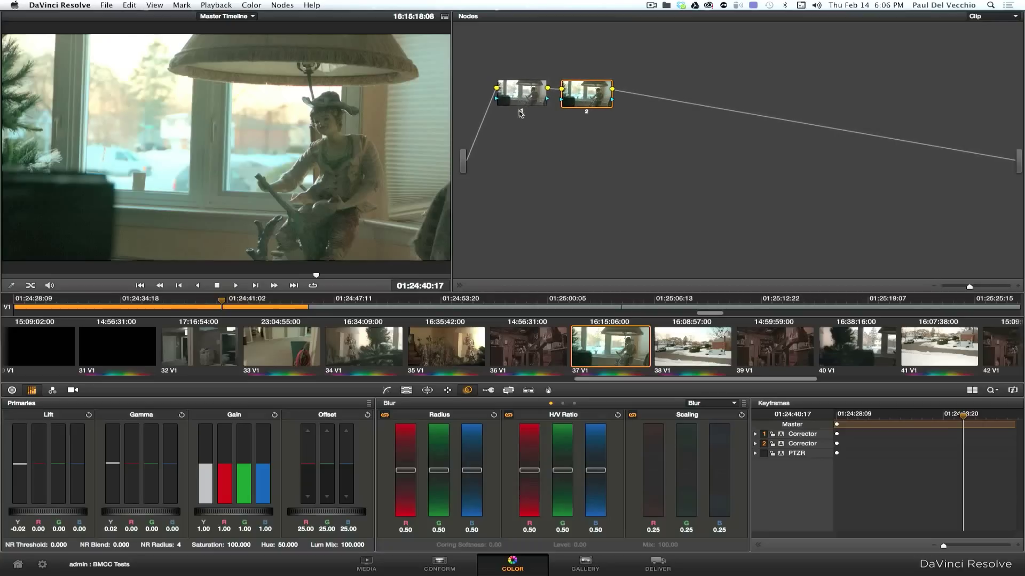
scroll(262, 162, "up", 5)
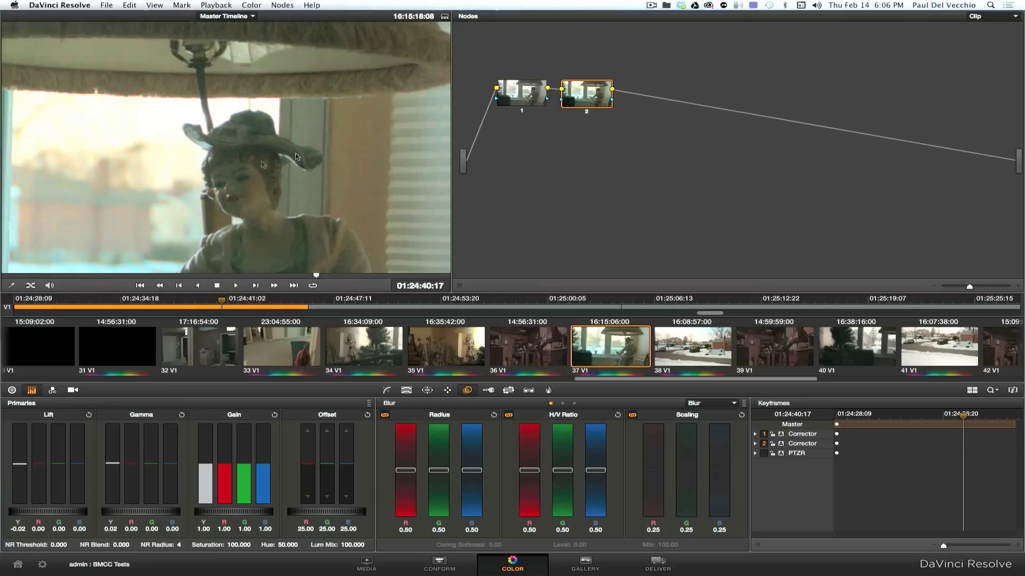
scroll(297, 157, "up", 5)
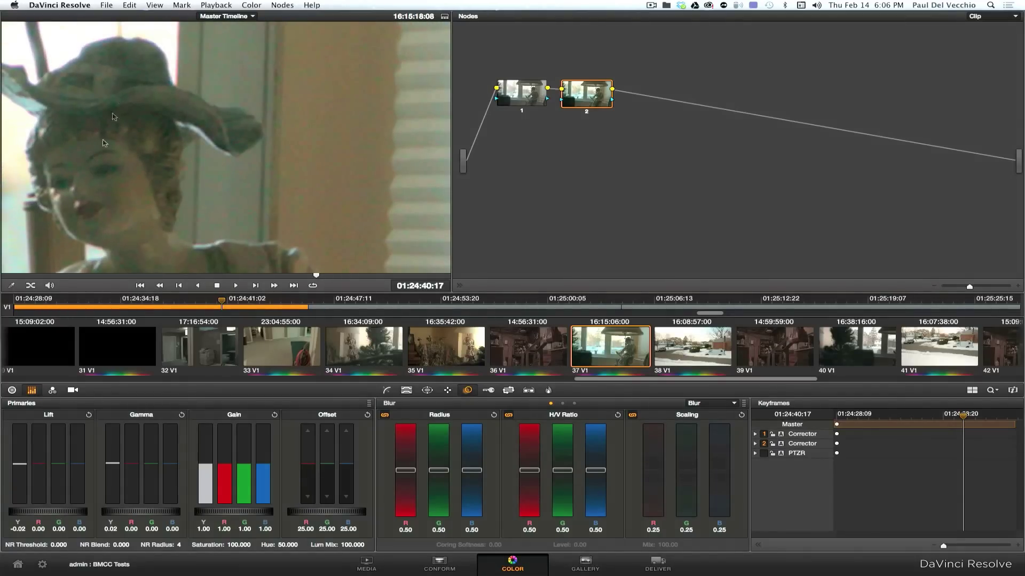
key("space")
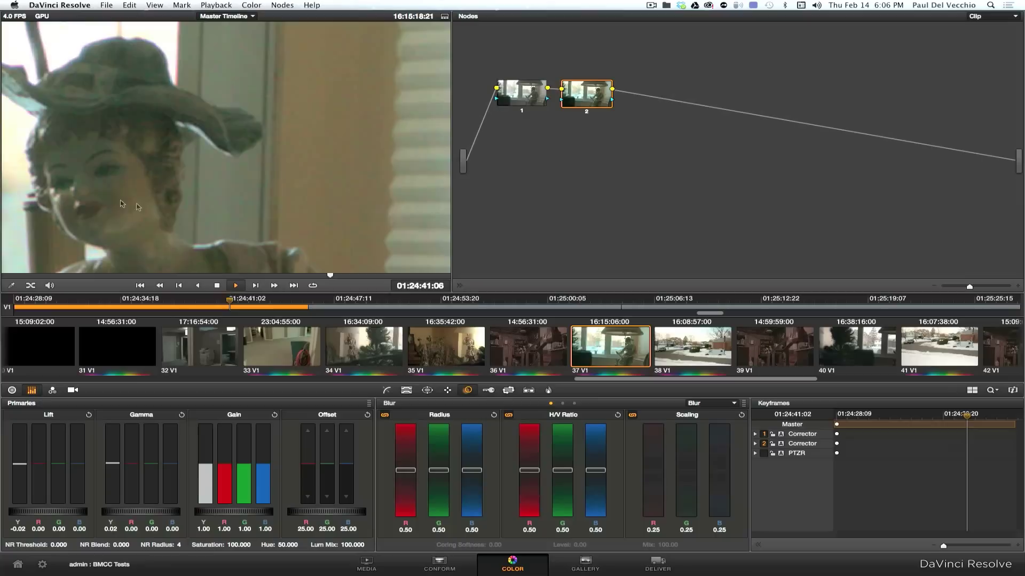
key("space")
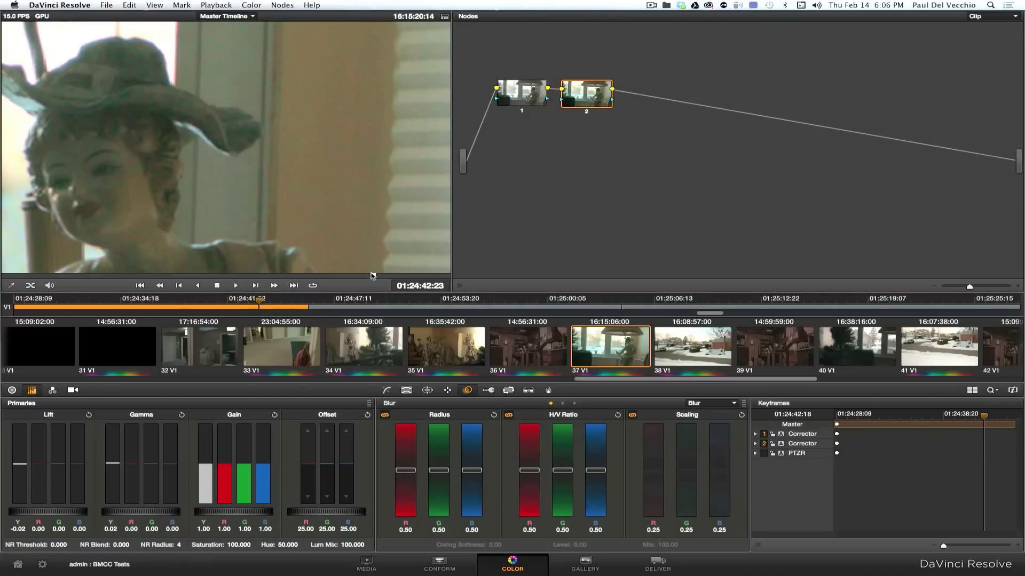
left_click_drag(373, 276, 296, 275)
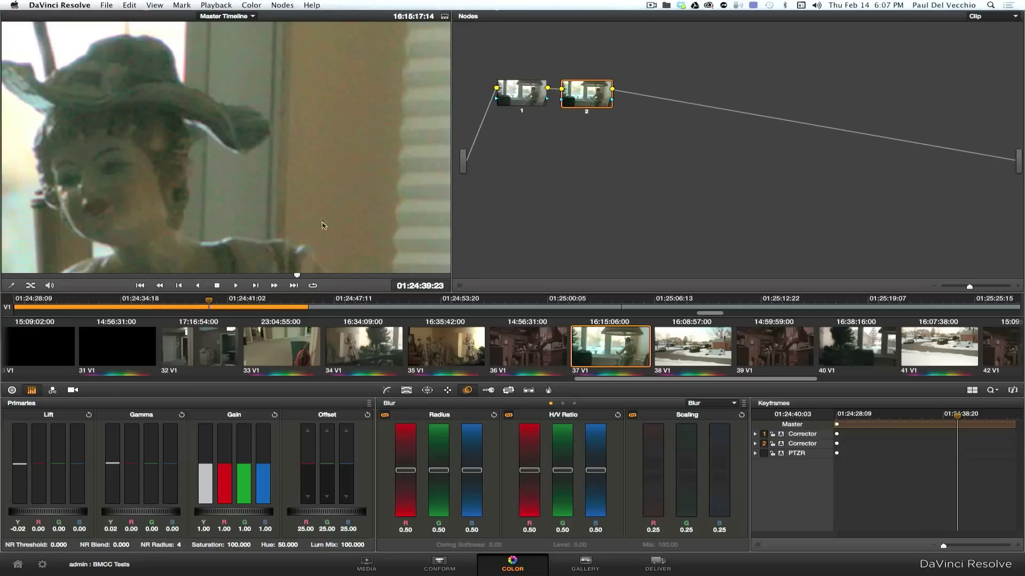
left_click_drag(240, 194, 264, 191)
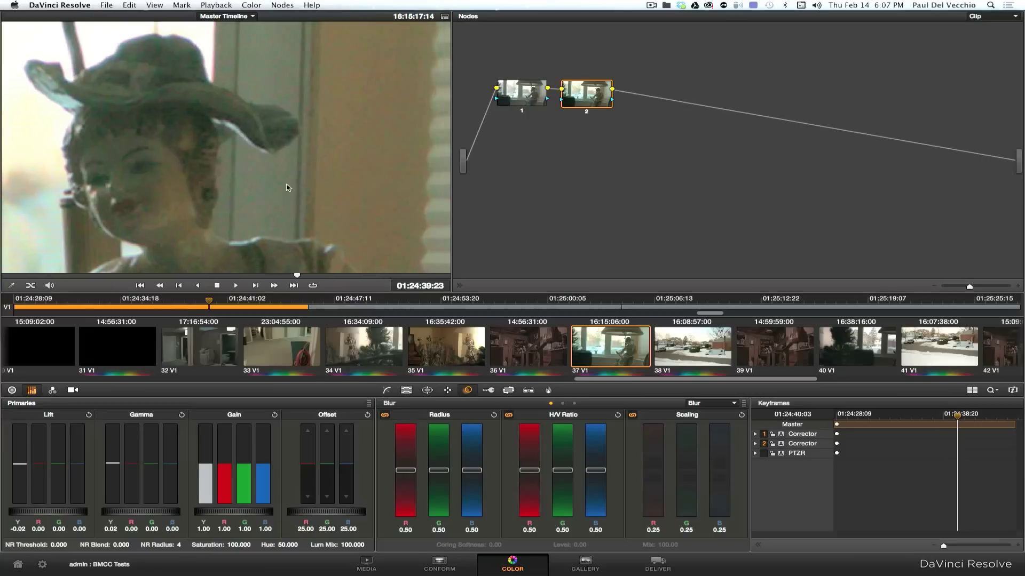
Bypass node 1 and the whole grade to compare against the original shot, and re-enable both nodes
left_click_drag(596, 102, 604, 100)
left_click_drag(535, 99, 591, 95)
left_click(540, 101)
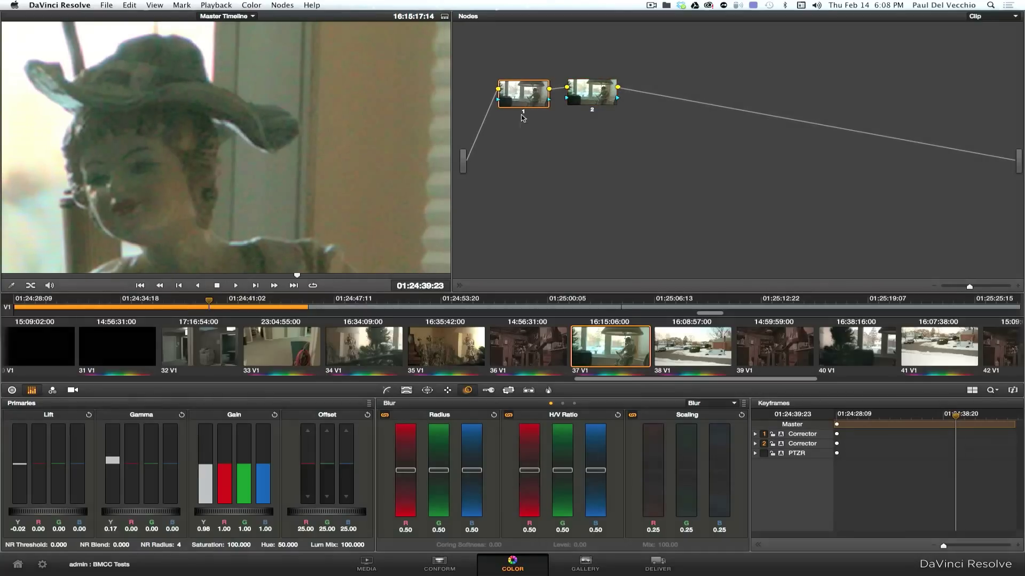
key("ctrl+d")
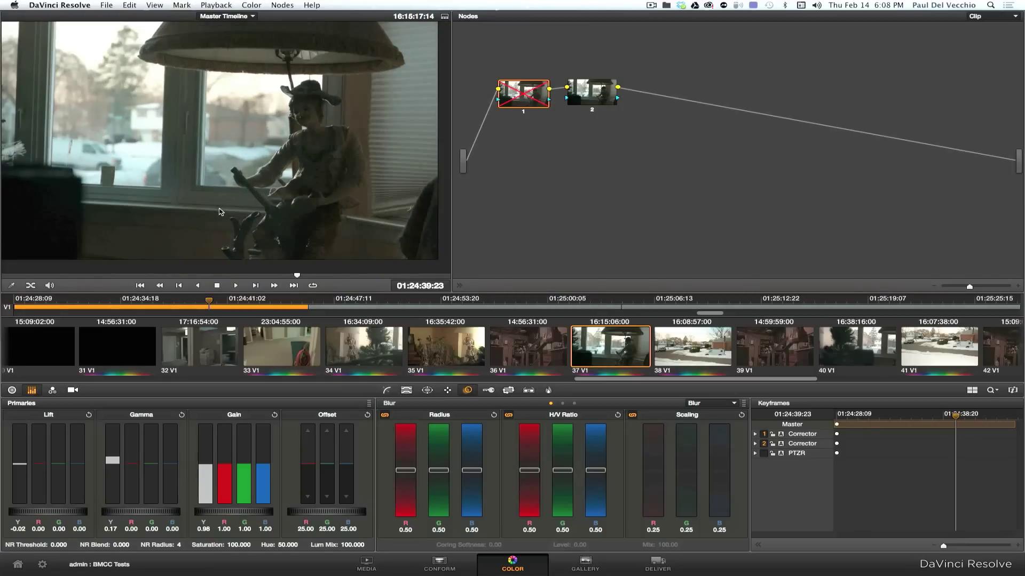
key("alt+d")
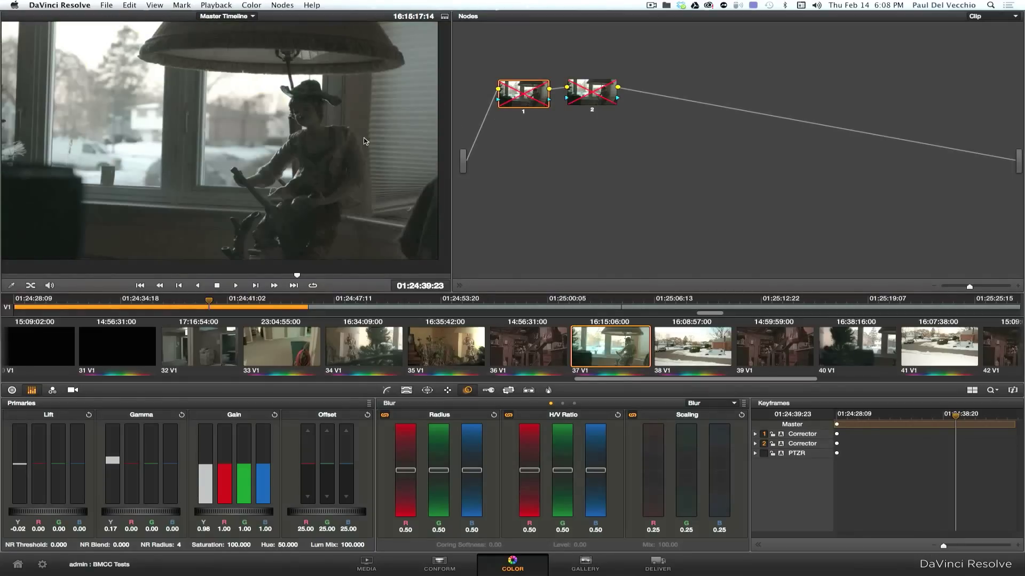
left_click_drag(243, 170, 257, 182)
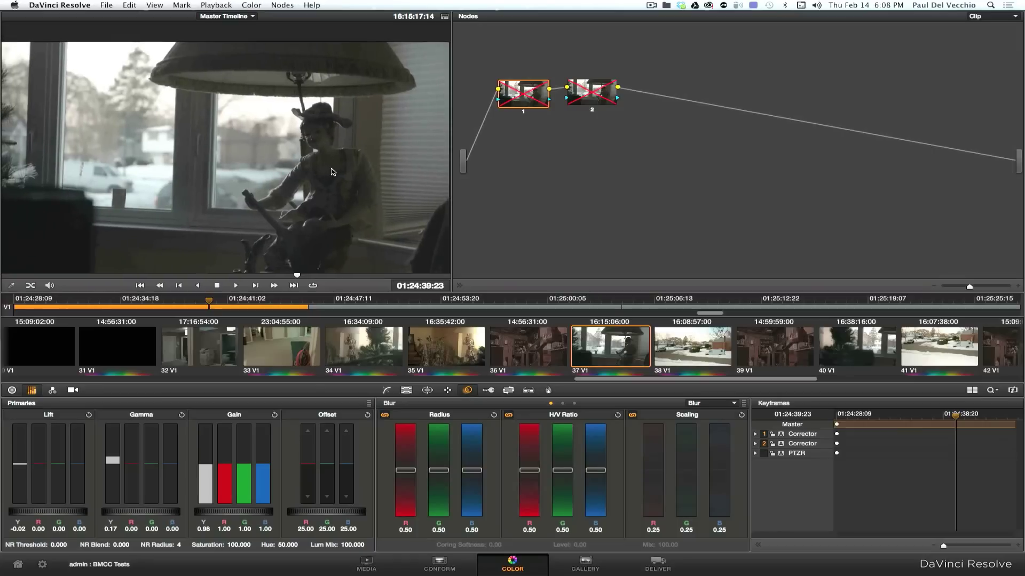
key("shift+d")
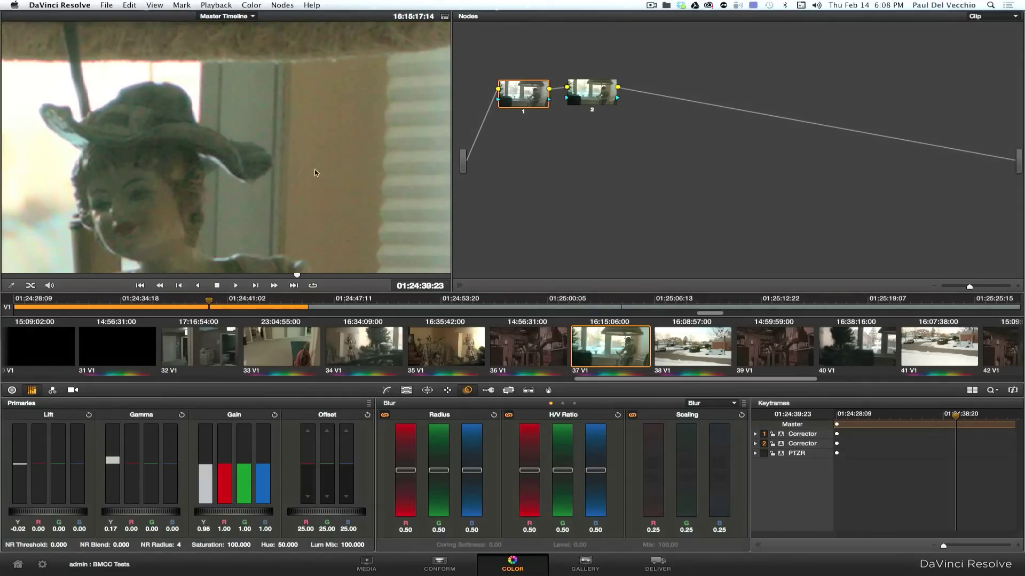
With node 2 selected, switch all nodes off and on again to compare the close-up of the lamp and hat
left_click(584, 101)
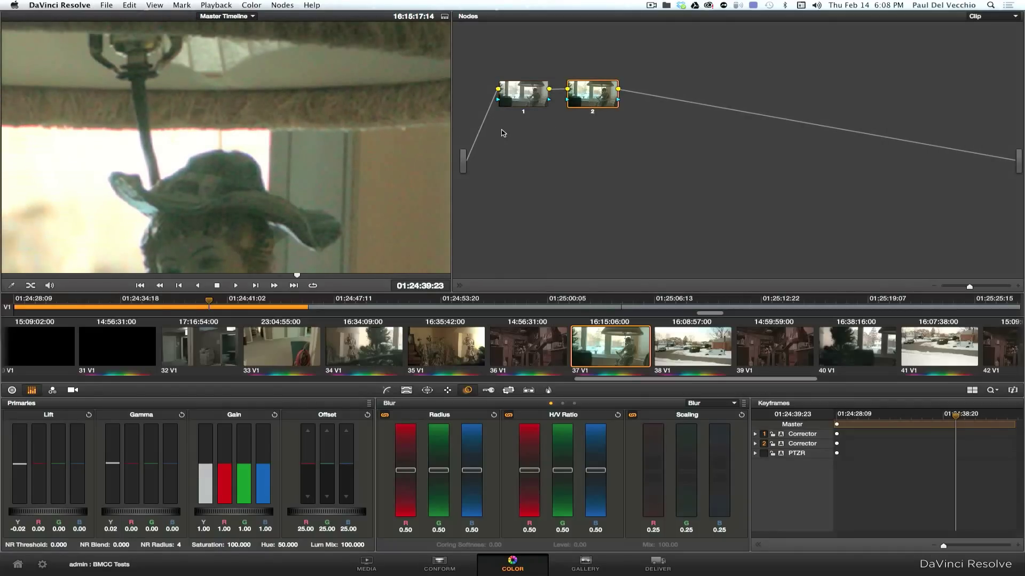
left_click_drag(589, 105, 592, 106)
key("alt+d")
key("alt+d")
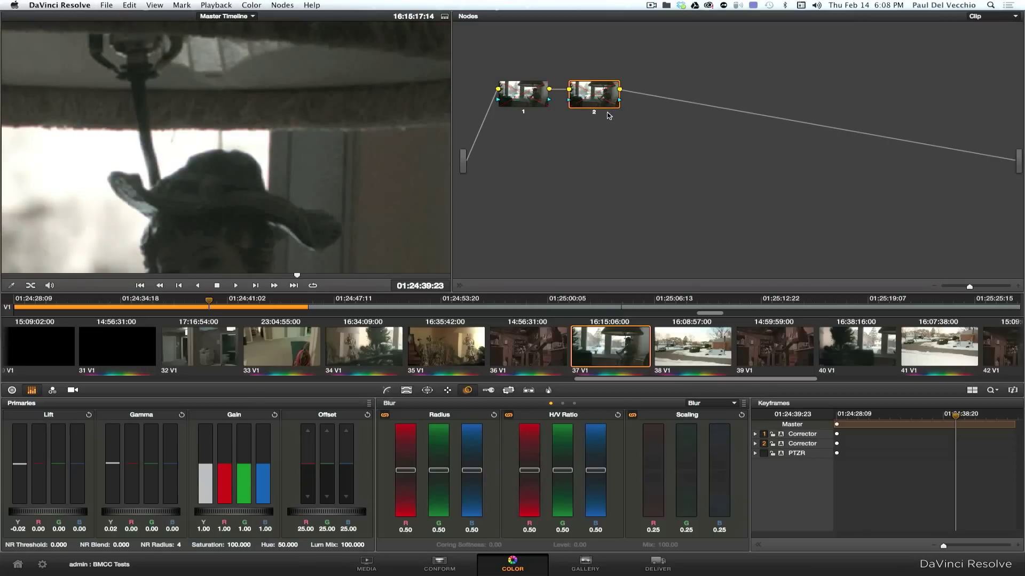
key("shift+d")
Try noise reduction with an NR Threshold of about 7.8 on a new serial node after node 2, and delete that node
key("alt+s")
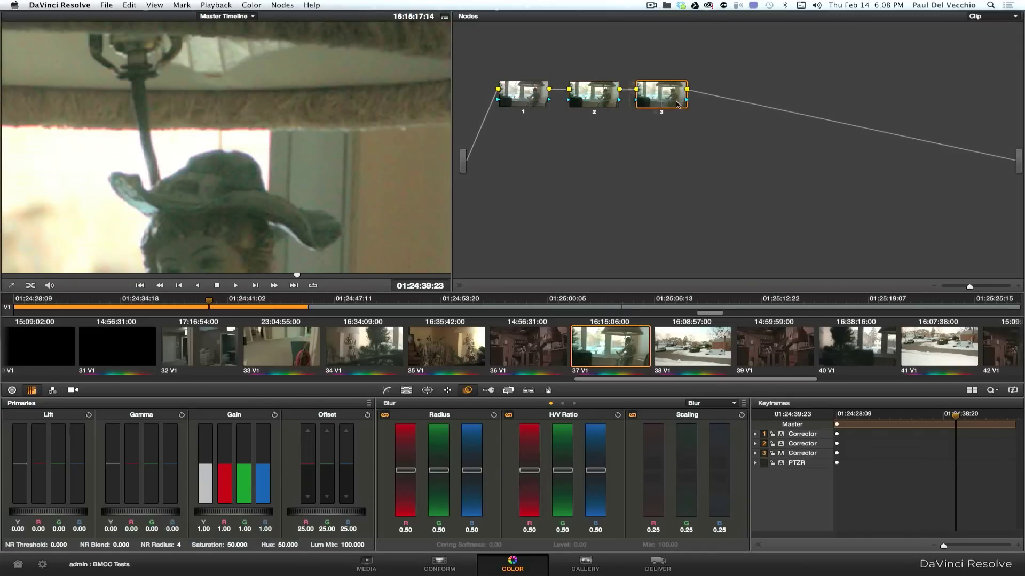
left_click_drag(659, 97, 734, 142)
left_click_drag(311, 149, 331, 164)
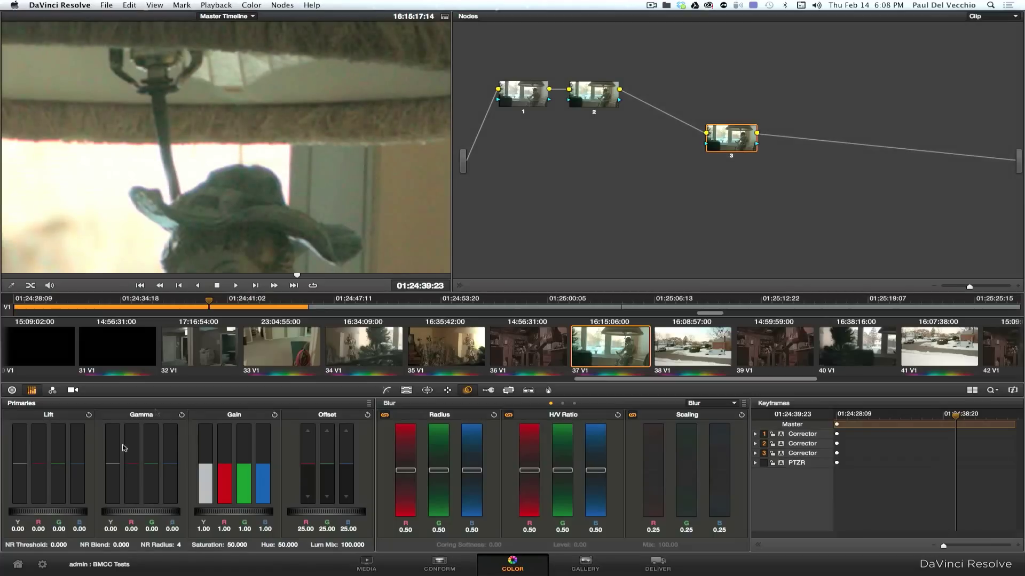
left_click_drag(56, 547, 102, 549)
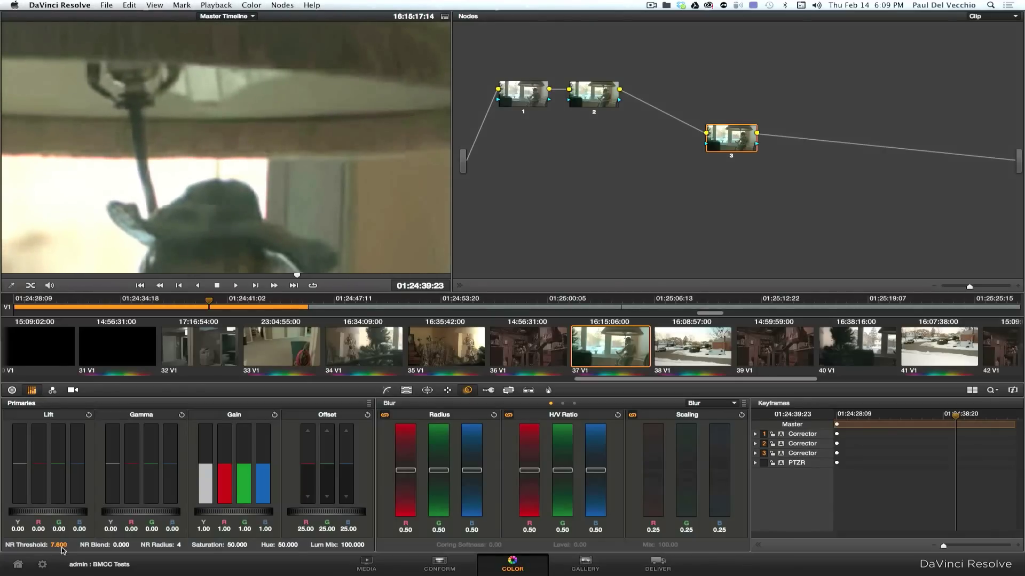
left_click_drag(58, 545, 20, 546)
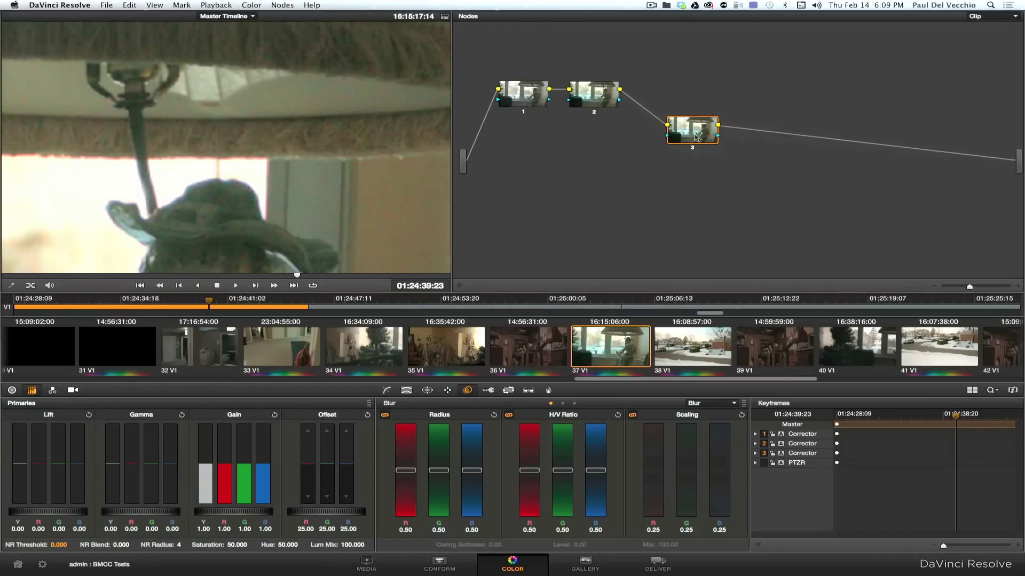
key("Delete")
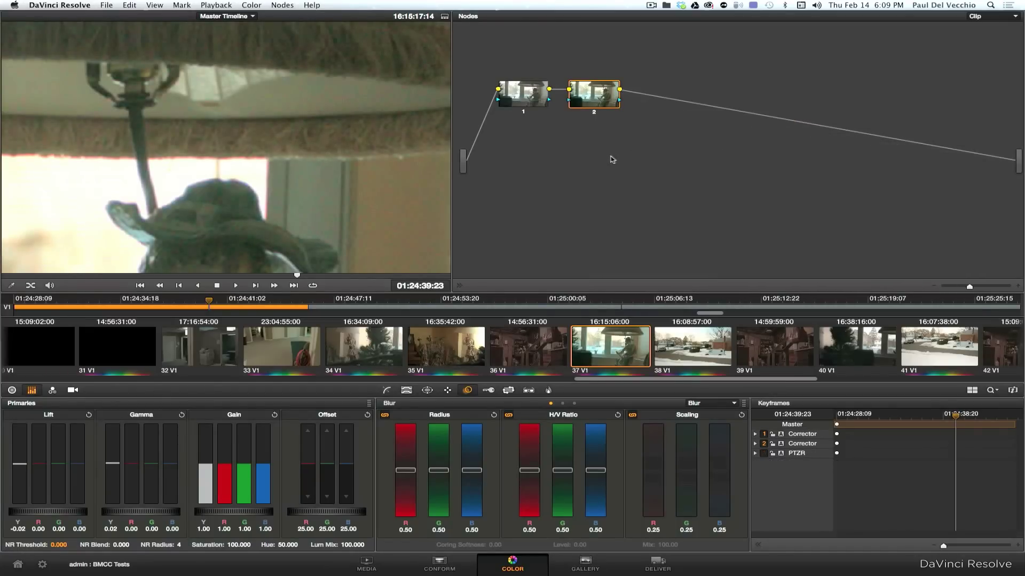
Add a serial node after node 2 and a layer node beneath it, combined through a Layer Mixer
key("alt+s")
key("alt+l")
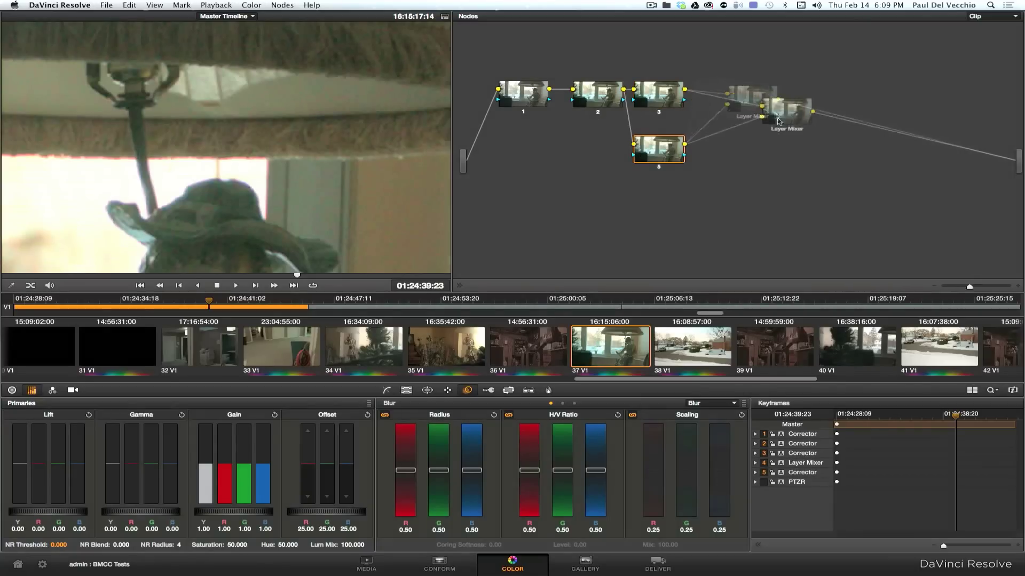
left_click_drag(594, 99, 587, 98)
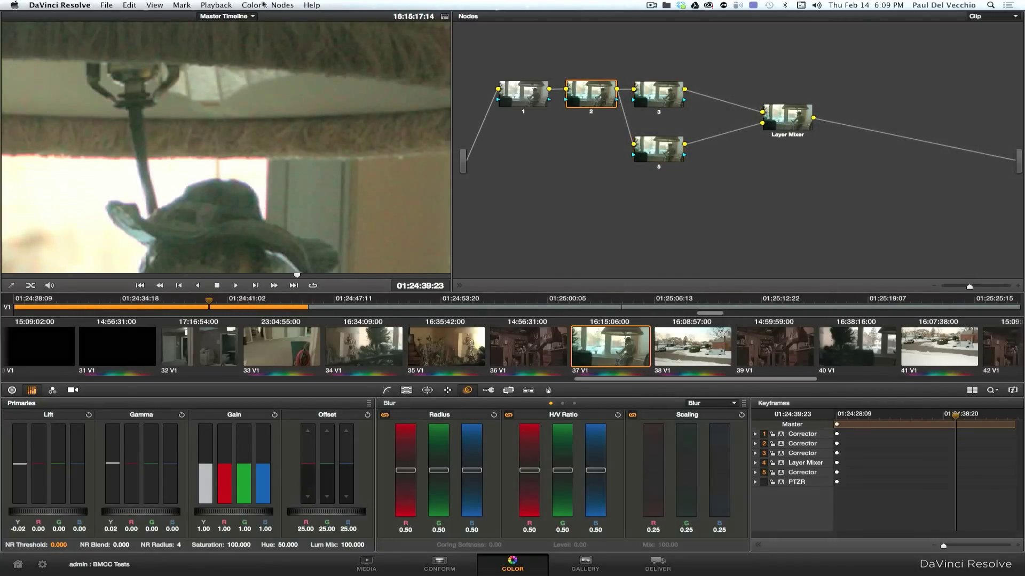
left_click(282, 5)
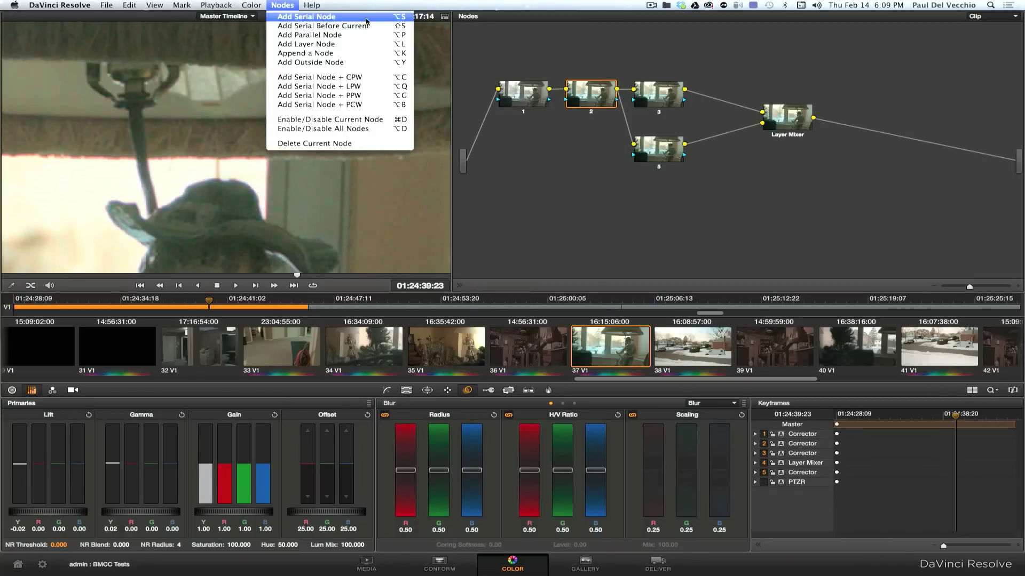
left_click(598, 99)
left_click(282, 7)
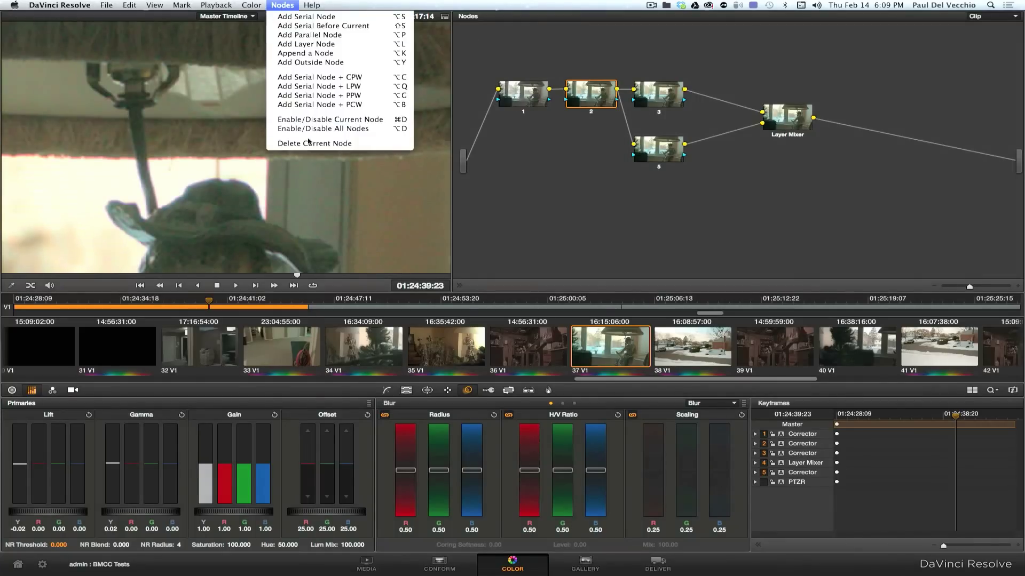
left_click(350, 44)
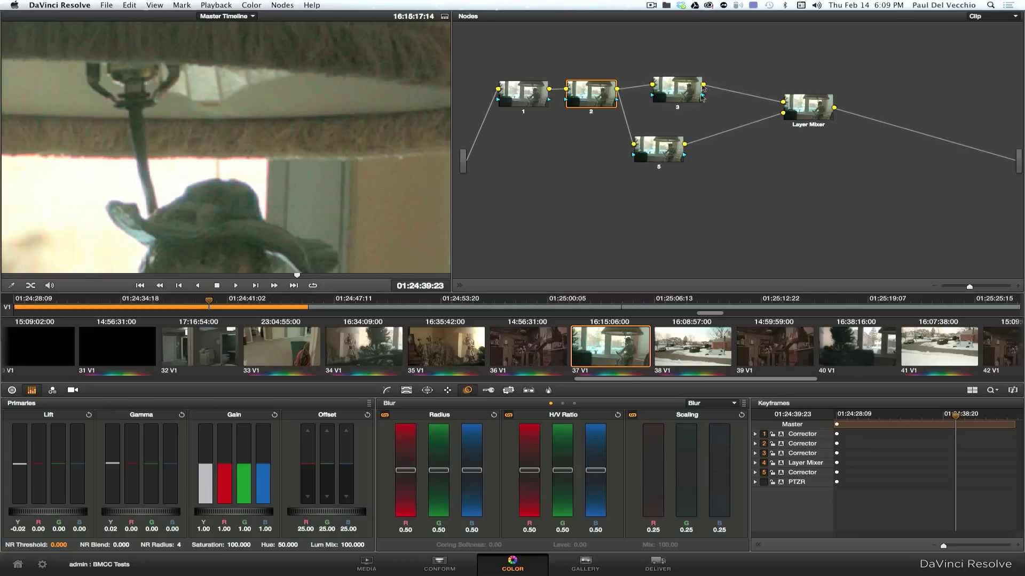
Arrange the node graph with node 3 above node 5 and the Layer Mixer to their right, clear of both nodes
left_click_drag(657, 155, 693, 159)
left_click_drag(805, 113, 767, 121)
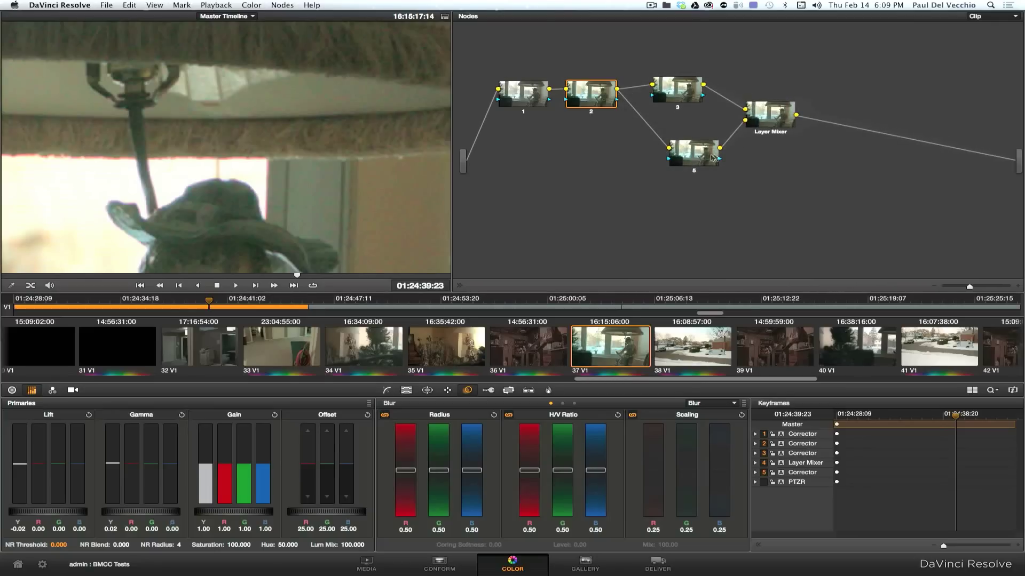
left_click_drag(693, 158, 665, 167)
left_click(777, 125)
left_click_drag(679, 97, 677, 97)
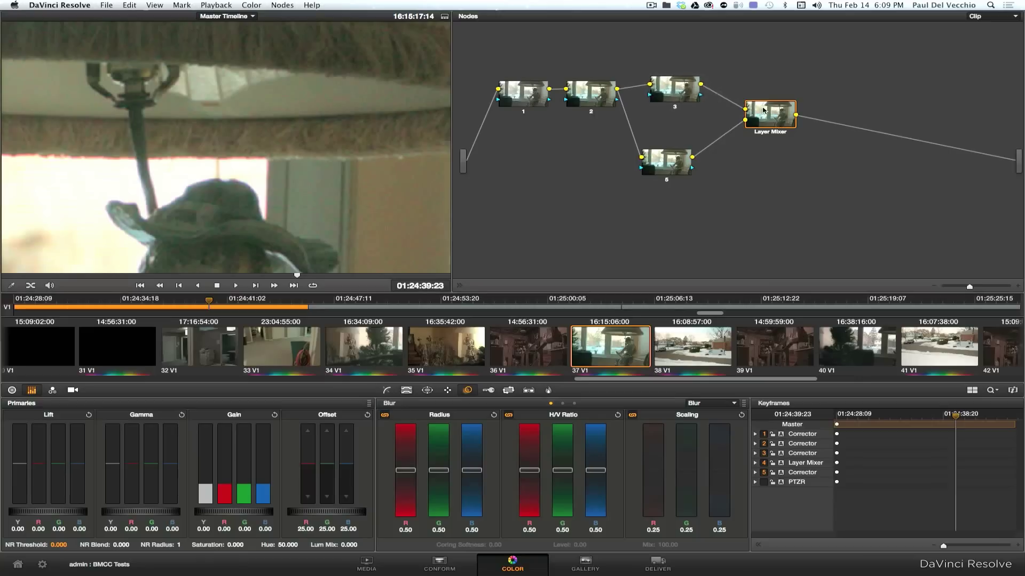
left_click_drag(770, 115, 797, 115)
left_click_drag(667, 163, 691, 164)
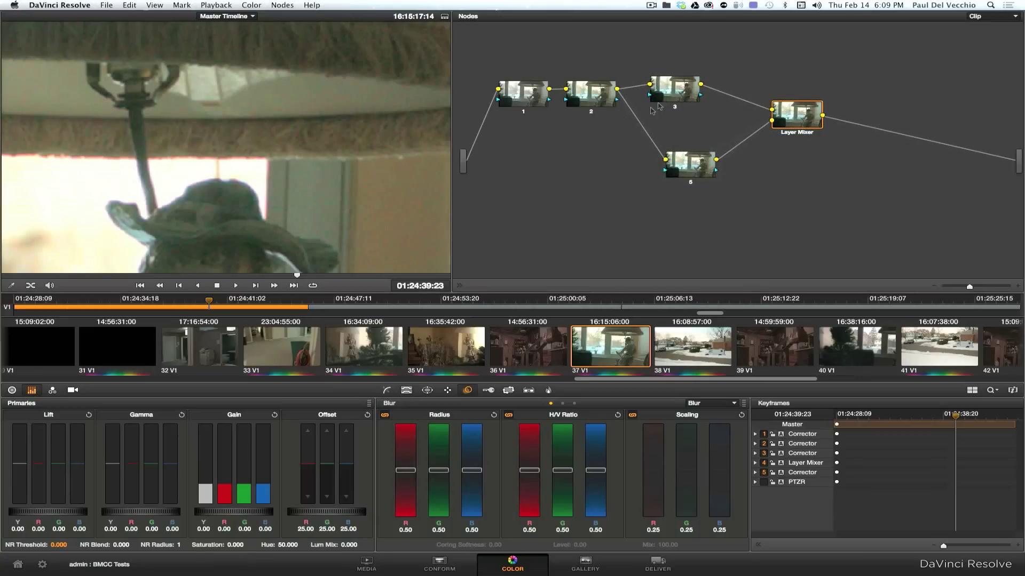
left_click_drag(672, 95, 683, 95)
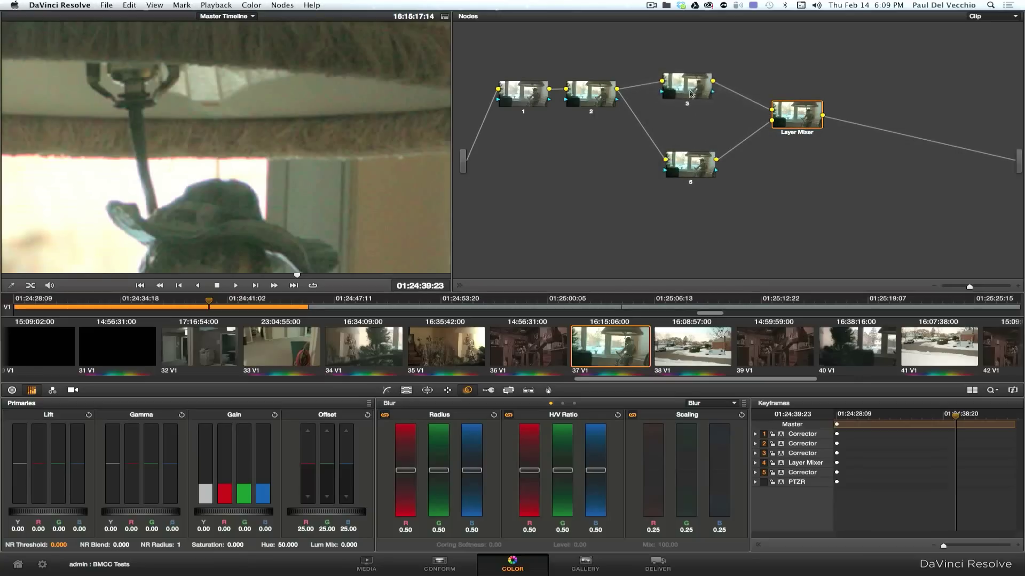
Desaturate node 3, the upper branch into the Layer Mixer, by setting its saturation to 0
left_click(688, 95)
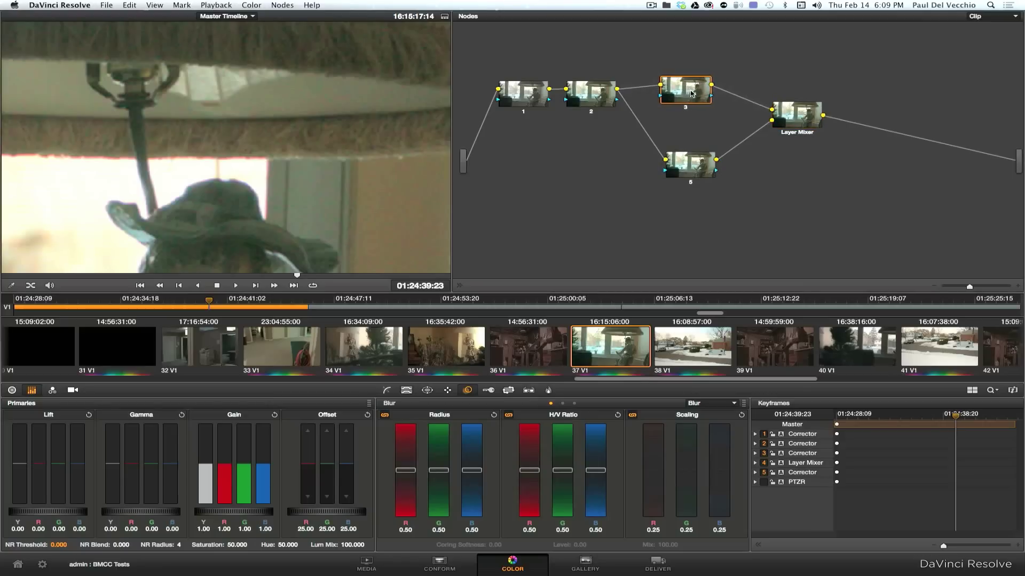
left_click_drag(677, 98, 675, 97)
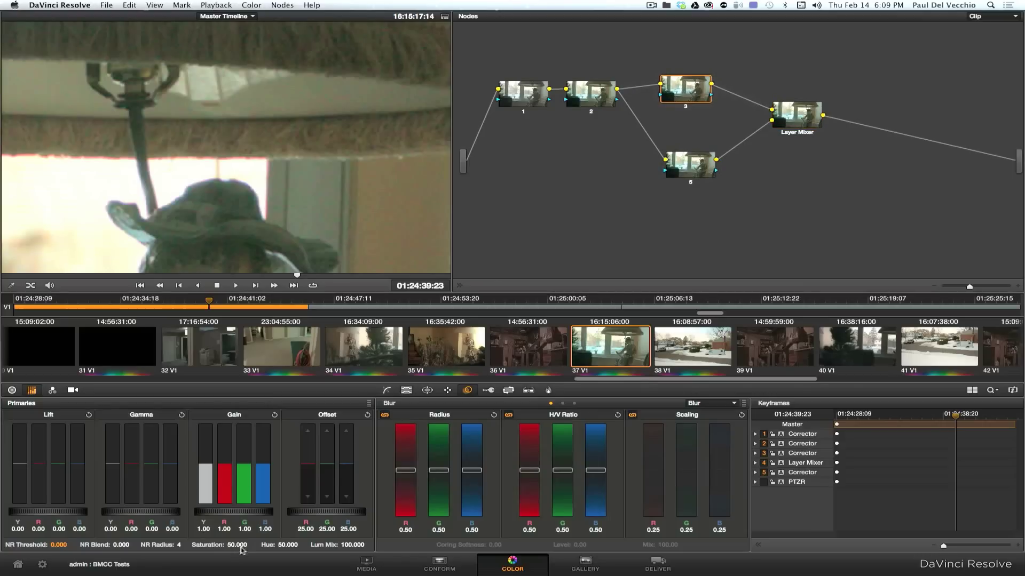
left_click_drag(241, 548, 224, 549)
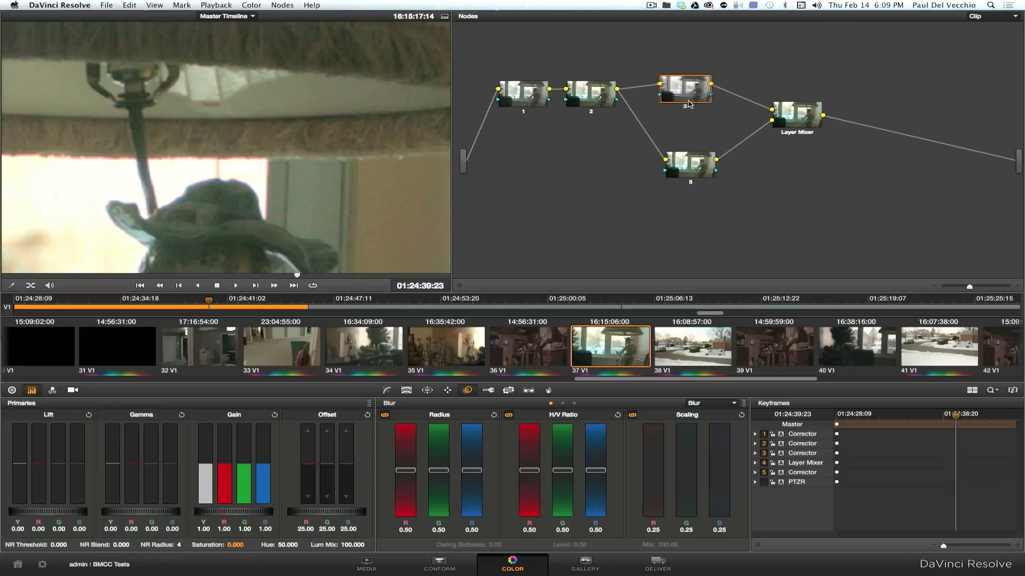
left_click_drag(688, 90, 693, 90)
mouse_move(265, 195)
left_mouse_down()
mouse_move(216, 128)
mouse_move(211, 136)
mouse_move(259, 187)
left_mouse_up()
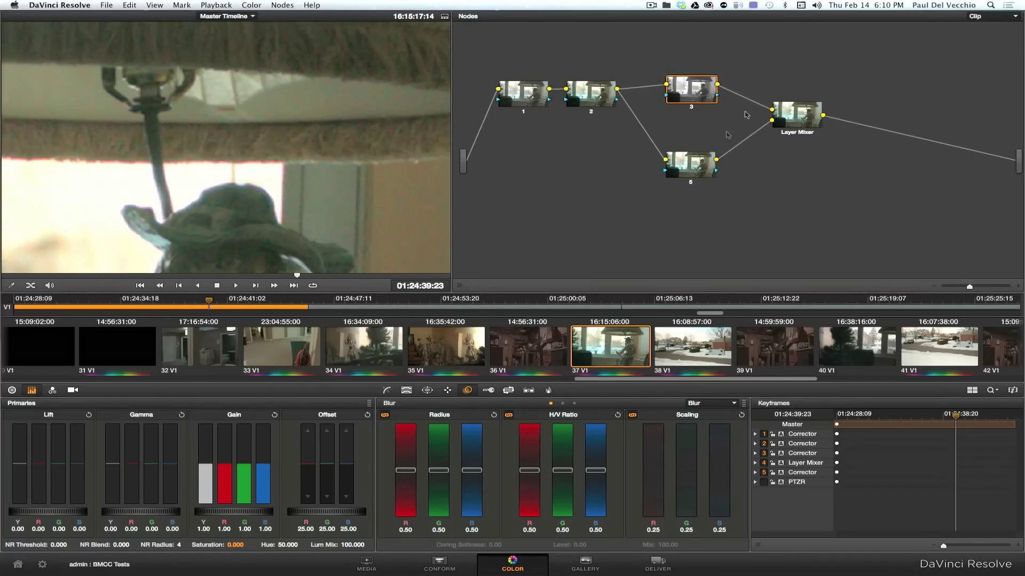
Remove the luminance from node 5, the lower colour branch, by setting its Y gain to 0.01
mouse_move(797, 120)
left_mouse_down()
mouse_move(789, 124)
mouse_move(807, 121)
left_mouse_up()
left_click_drag(686, 94, 687, 96)
left_click(685, 174)
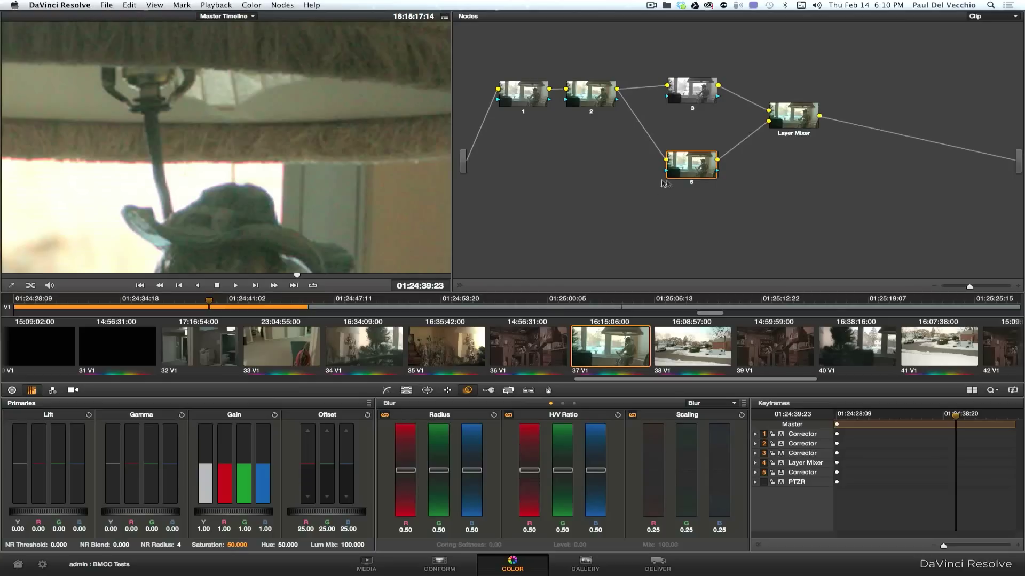
left_click_drag(692, 170, 691, 166)
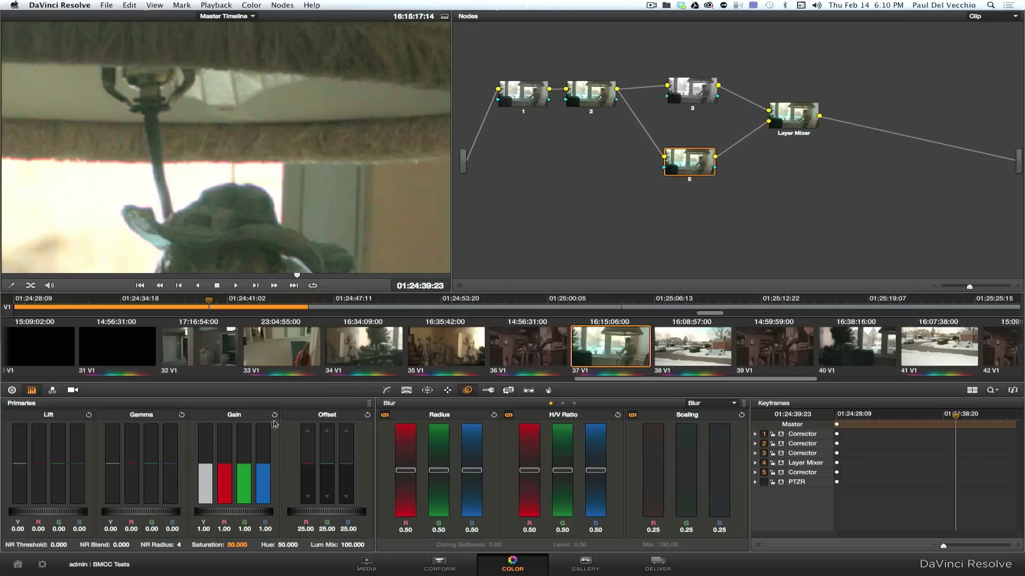
left_click_drag(692, 171, 693, 176)
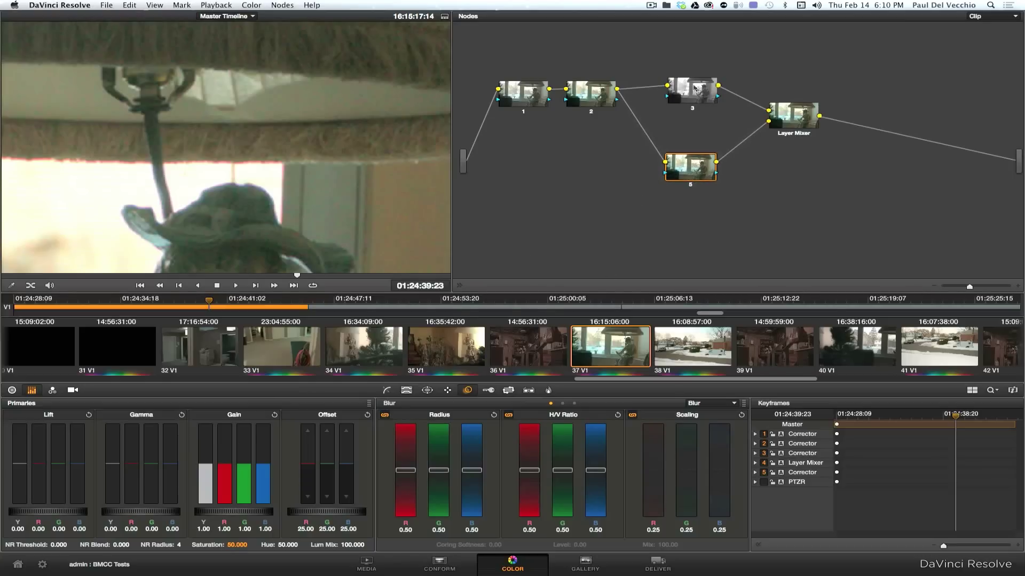
left_click_drag(702, 85, 699, 84)
left_click_drag(694, 175, 687, 175)
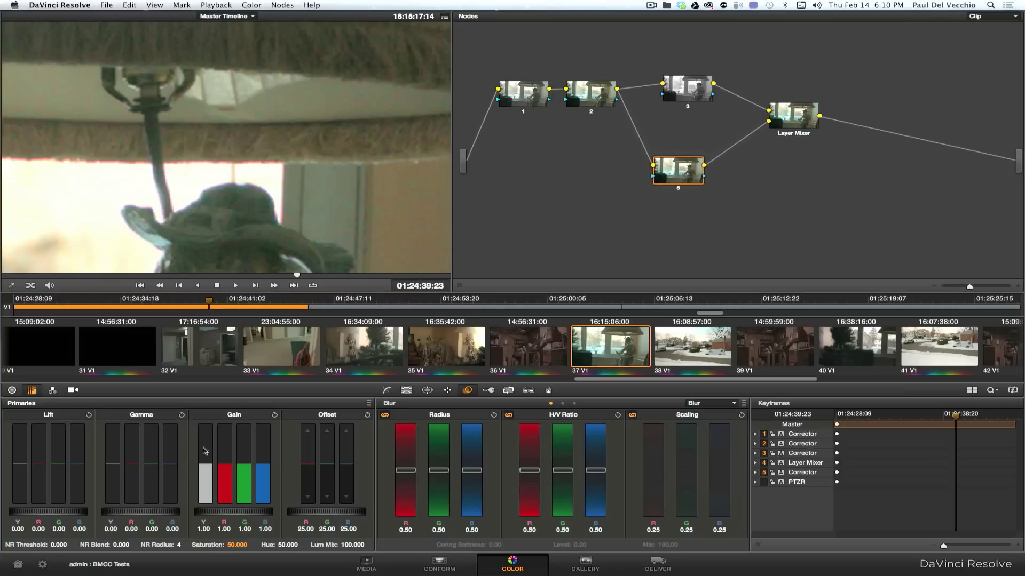
mouse_move(206, 447)
left_mouse_down()
mouse_move(222, 417)
mouse_move(207, 464)
left_mouse_up()
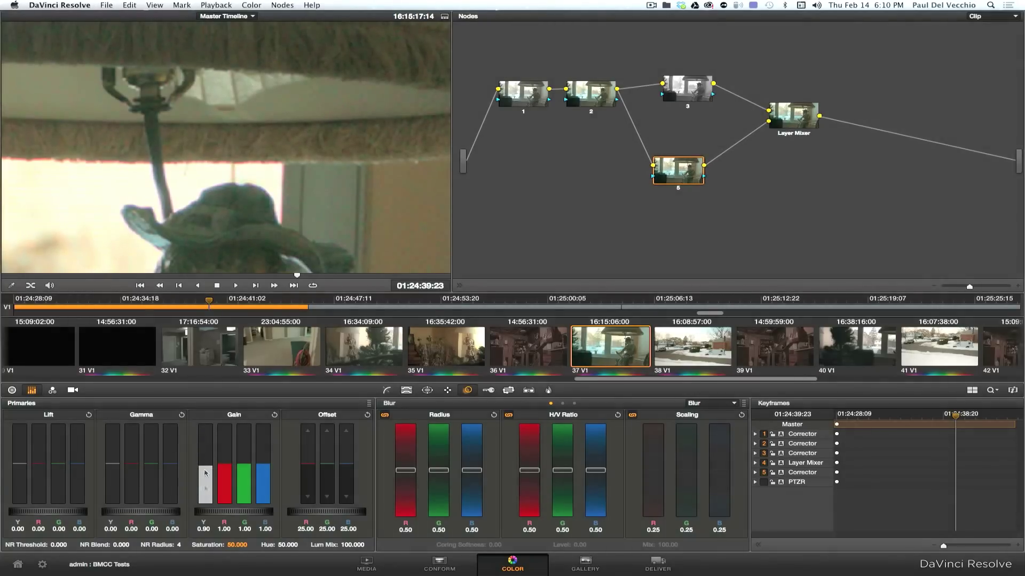
left_click_drag(204, 451, 207, 532)
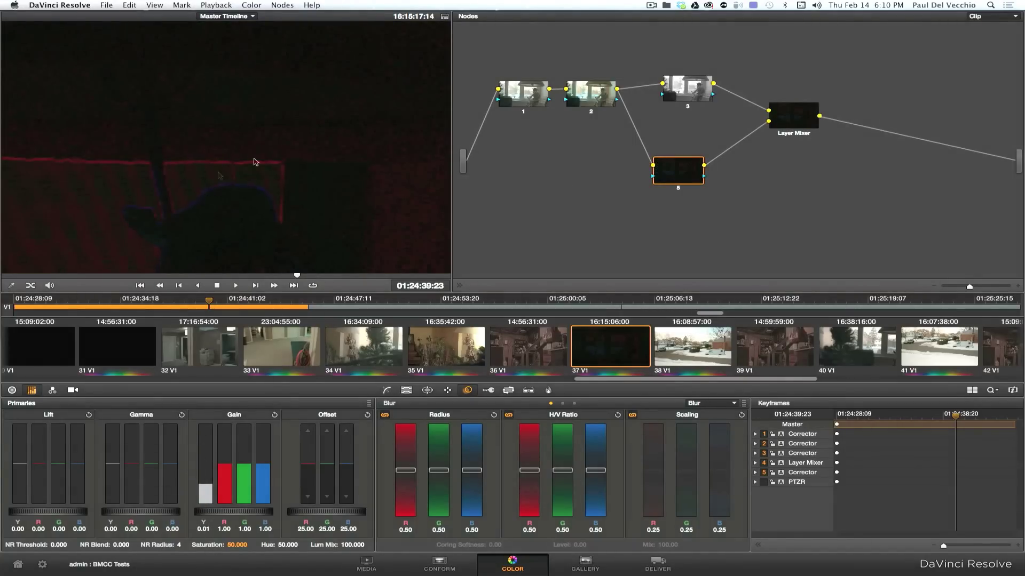
Set the Layer Mixer's composite mode to Add, moving it clear of nodes 3 and 5
left_click(799, 120)
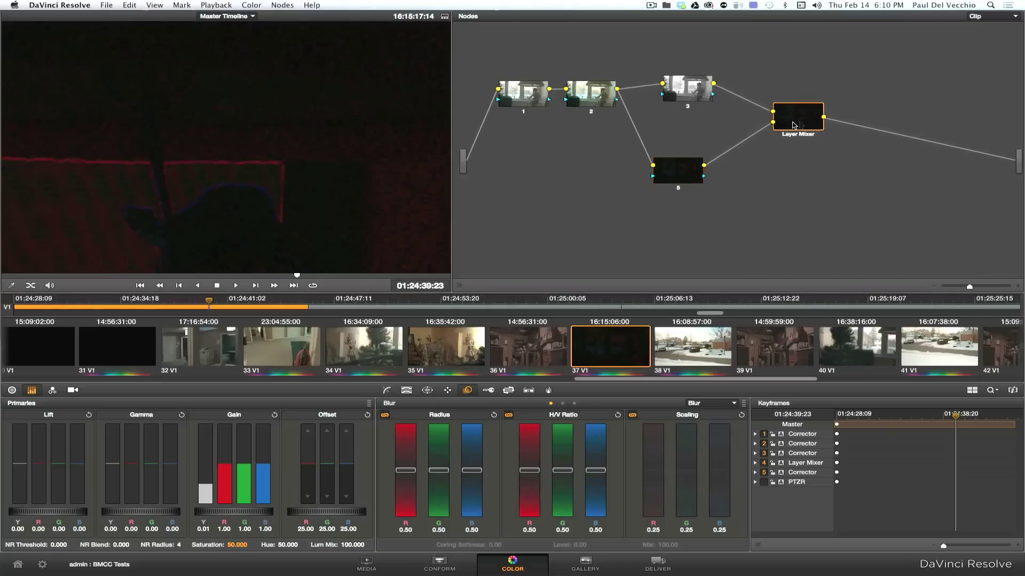
left_click_drag(799, 121, 802, 117)
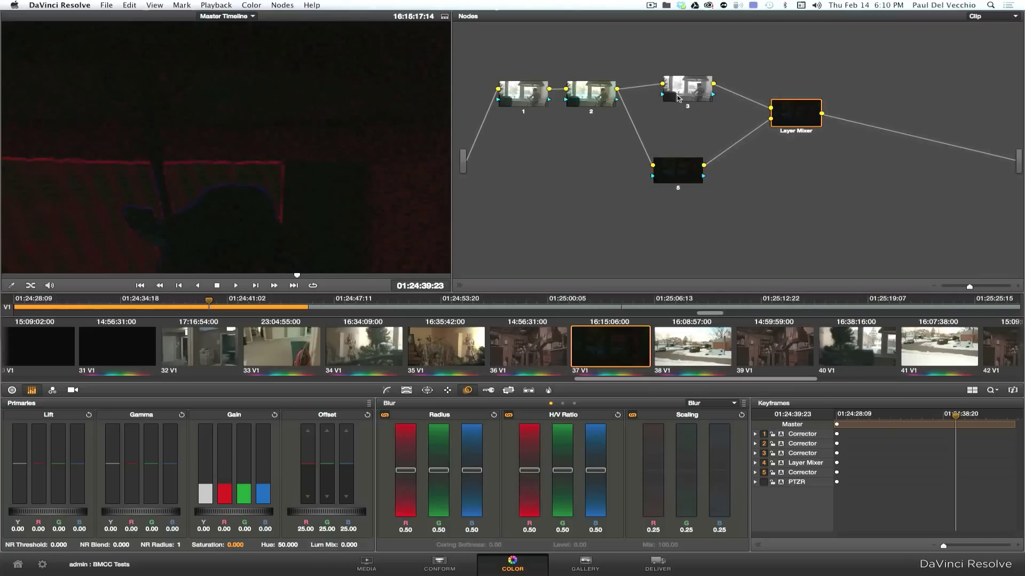
left_click_drag(677, 98, 671, 87)
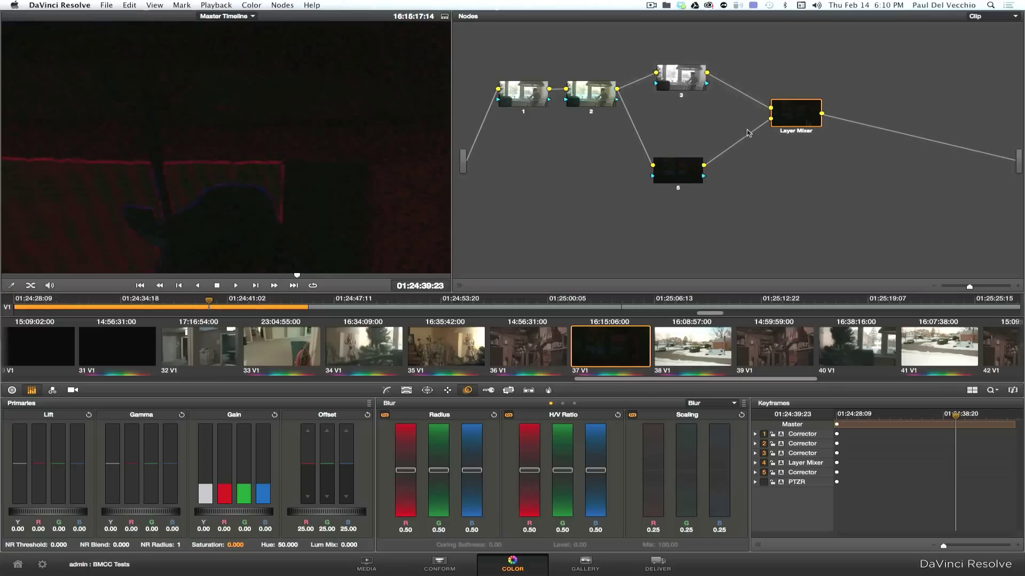
left_click_drag(794, 118, 807, 114)
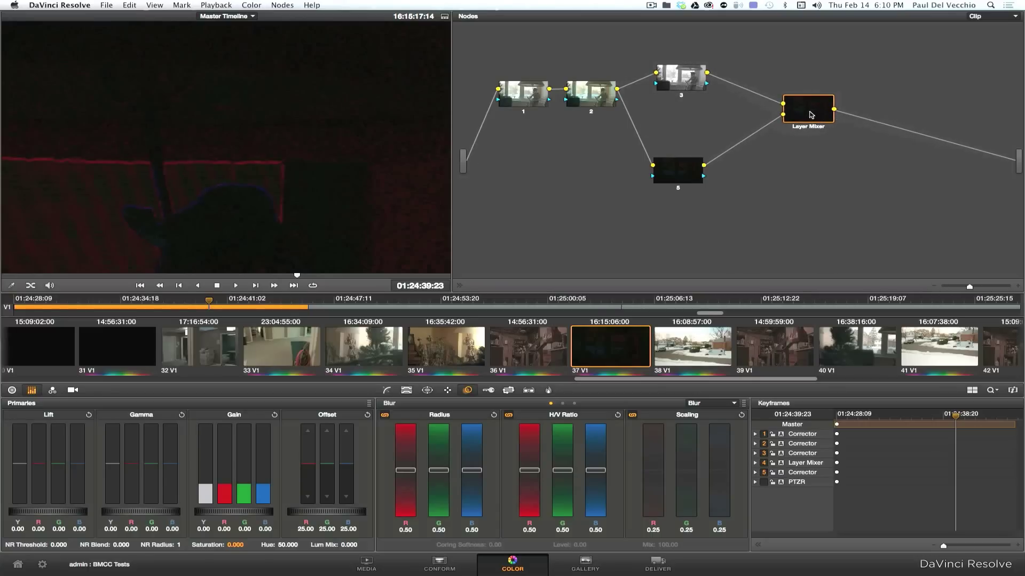
right_click(811, 115)
mouse_move(876, 154)
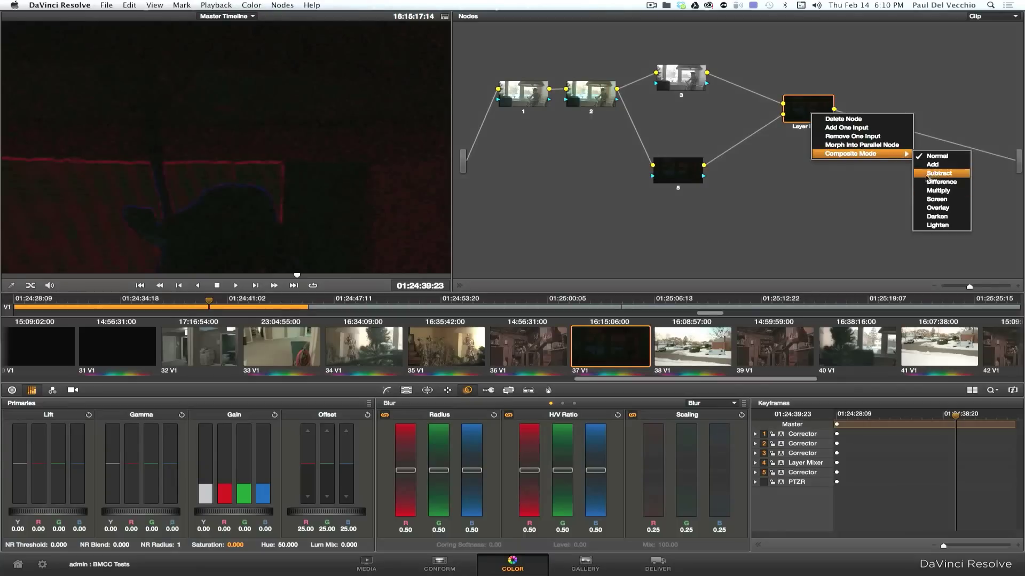
left_click(932, 165)
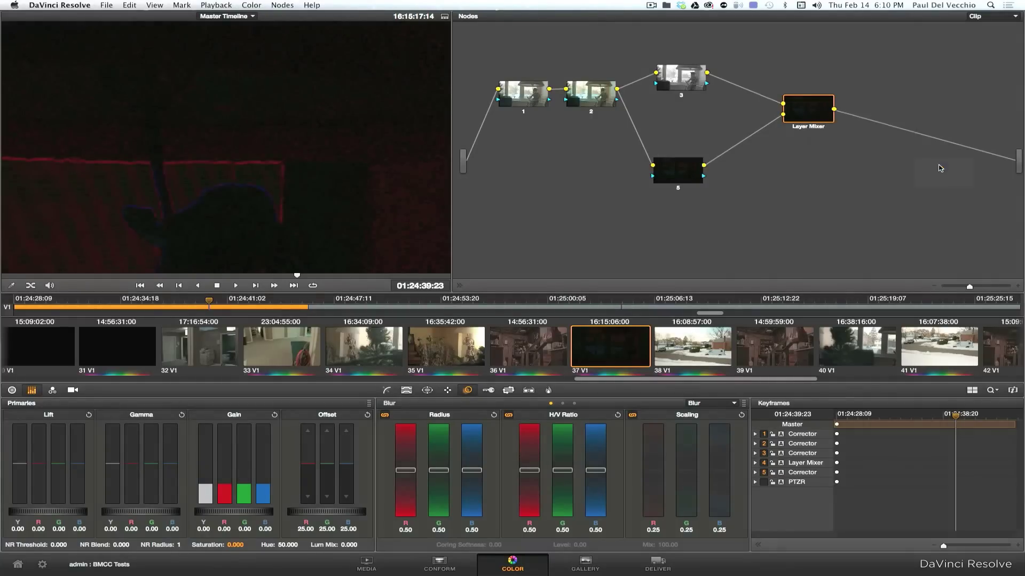
Examine the combined image close up around the figurine, selecting the desaturated node 3 and the colour node 5 in turn
key("super+minus")
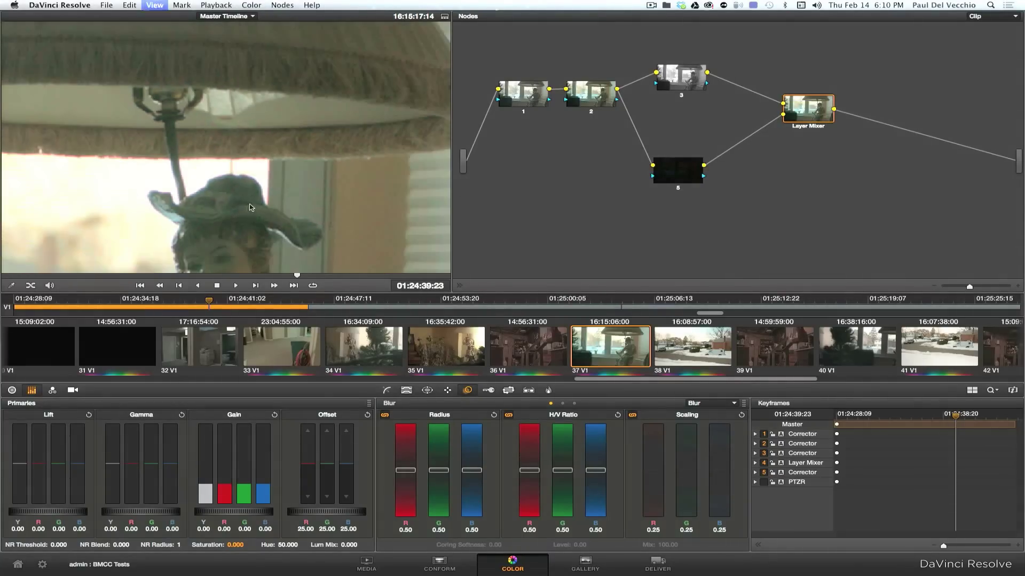
key("super+equal")
key("super+equal")
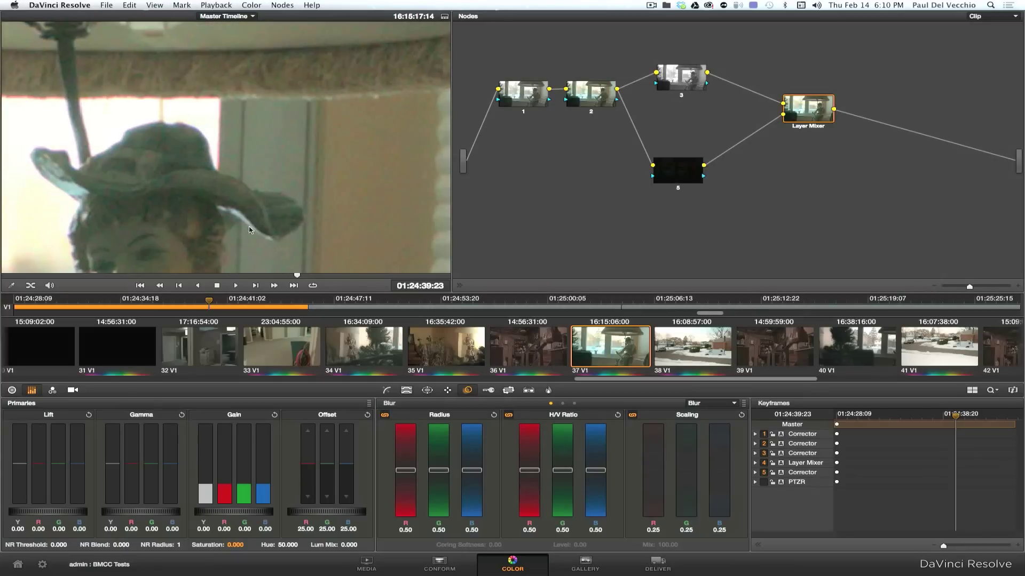
left_click_drag(250, 229, 264, 203)
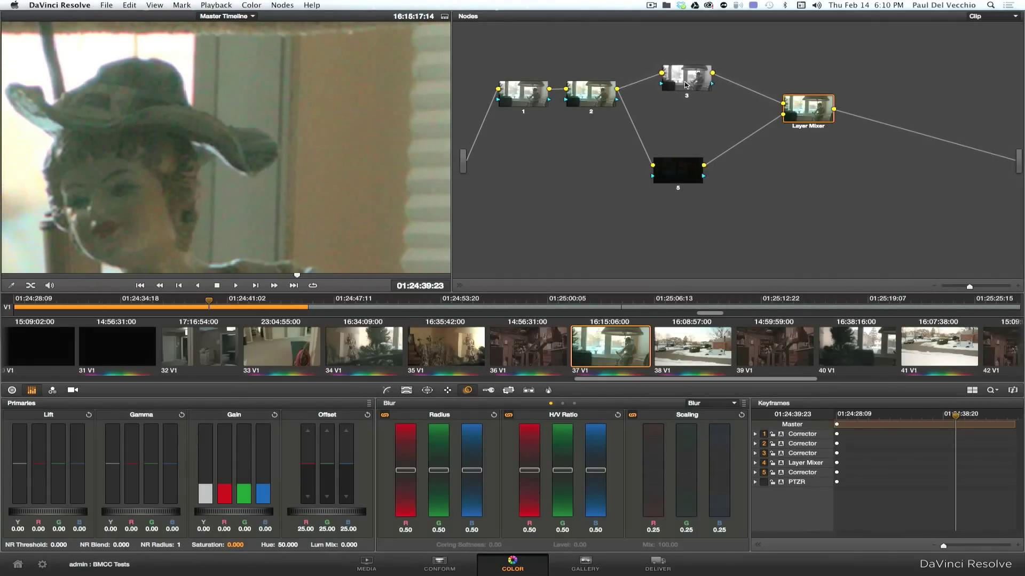
left_click_drag(679, 84, 684, 84)
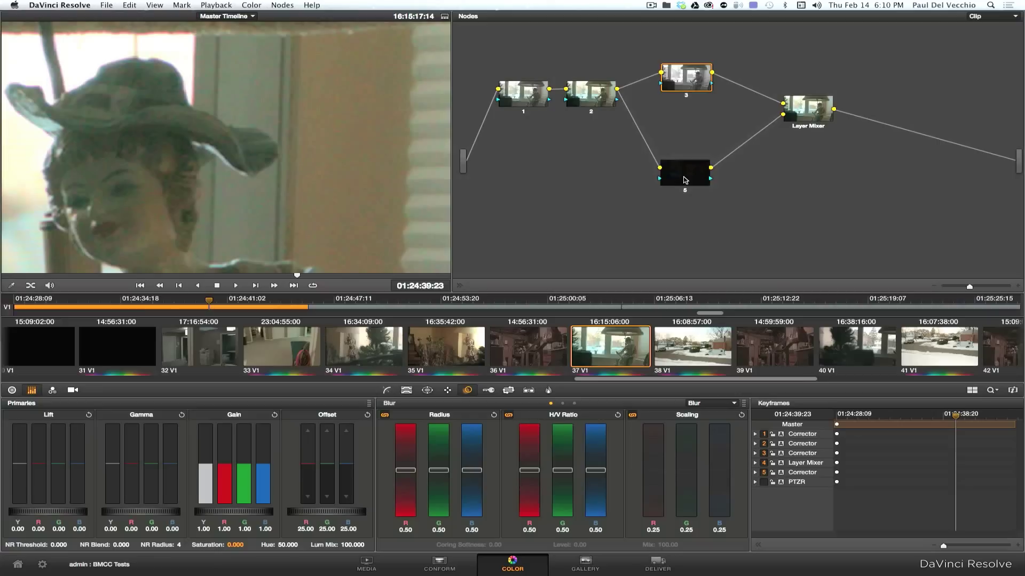
left_click_drag(681, 185, 687, 187)
left_click_drag(685, 86, 699, 90)
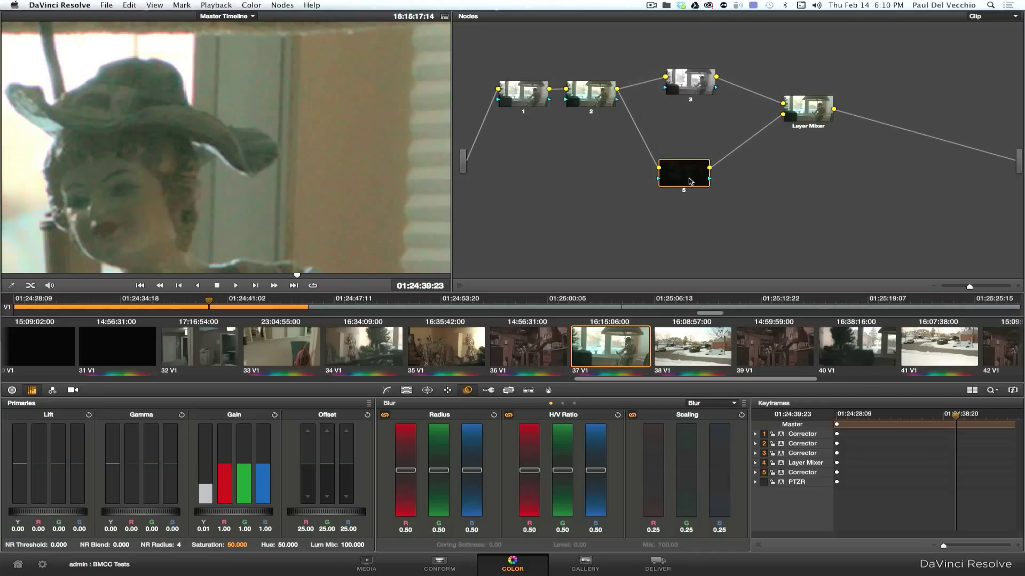
left_click_drag(690, 182, 697, 171)
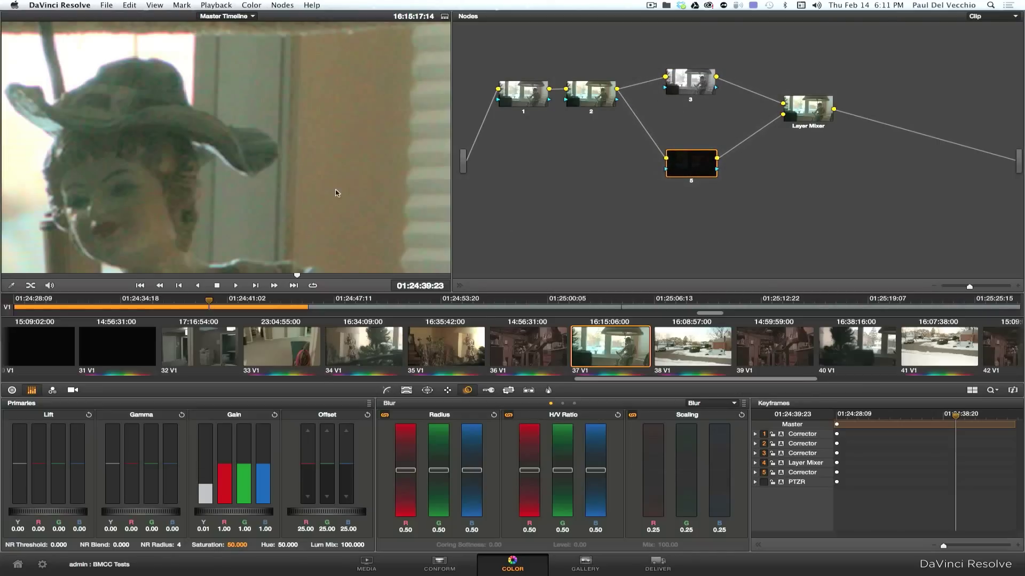
mouse_move(686, 175)
left_mouse_down()
mouse_move(671, 172)
mouse_move(692, 173)
left_mouse_up()
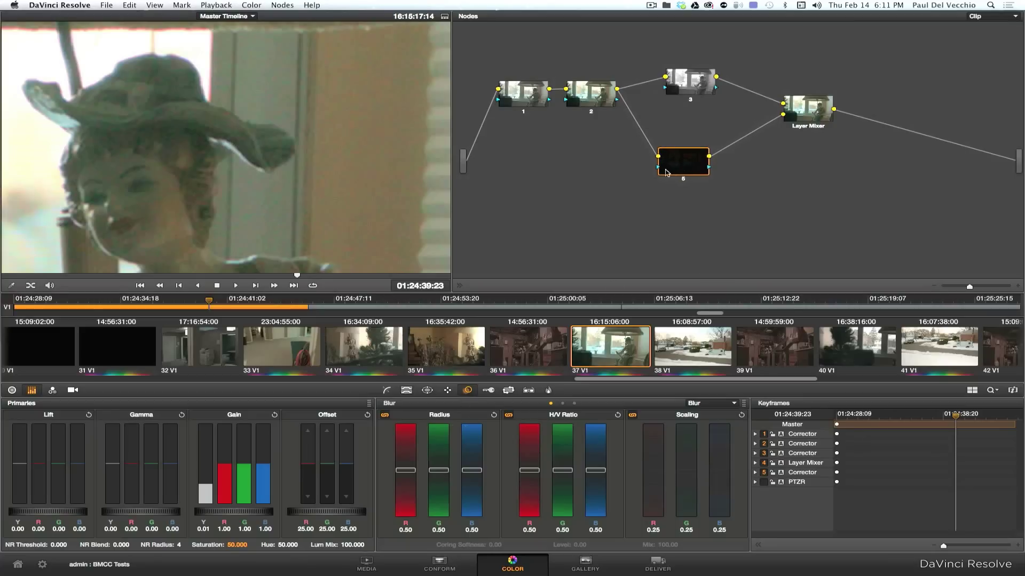
left_click_drag(666, 172, 672, 173)
left_click_drag(684, 96, 675, 92)
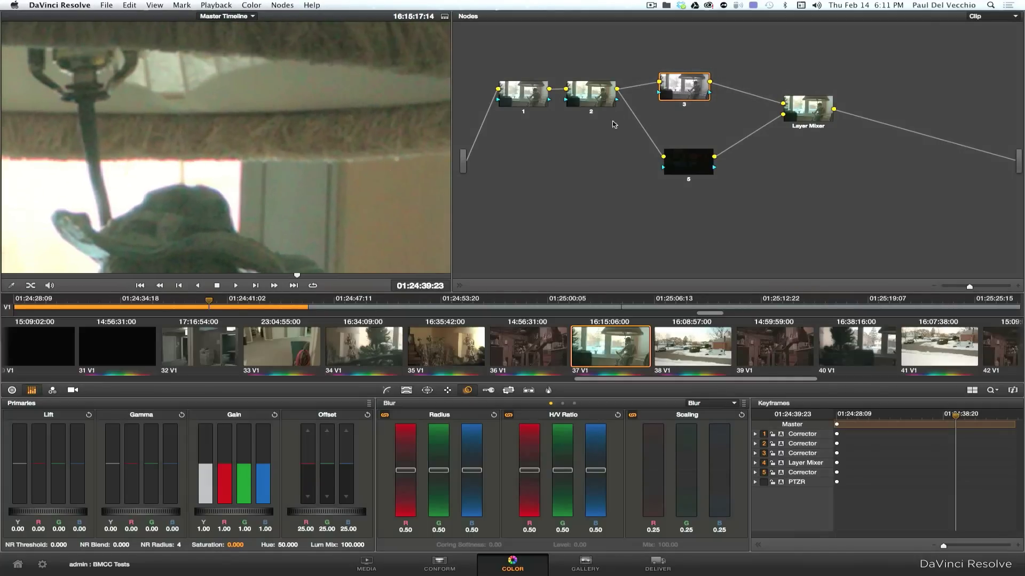
left_click_drag(675, 93, 702, 97)
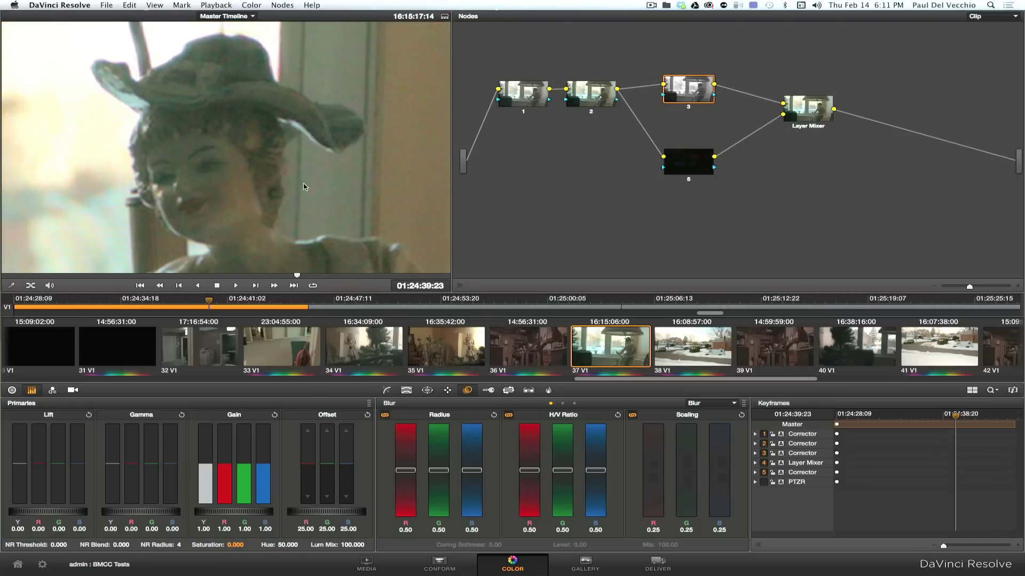
left_click_drag(677, 174, 671, 170)
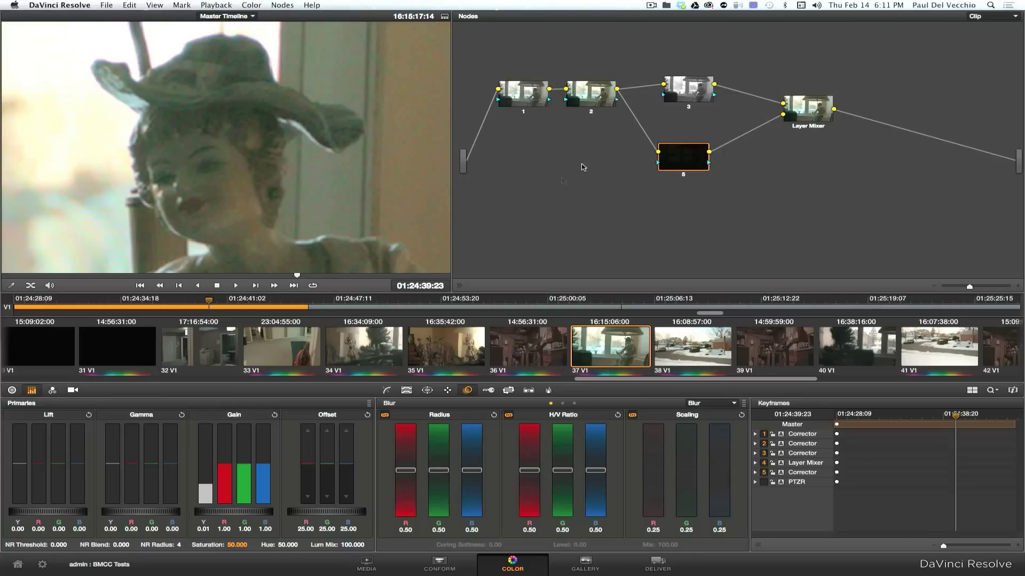
left_click_drag(683, 167, 687, 170)
left_click_drag(682, 98, 679, 100)
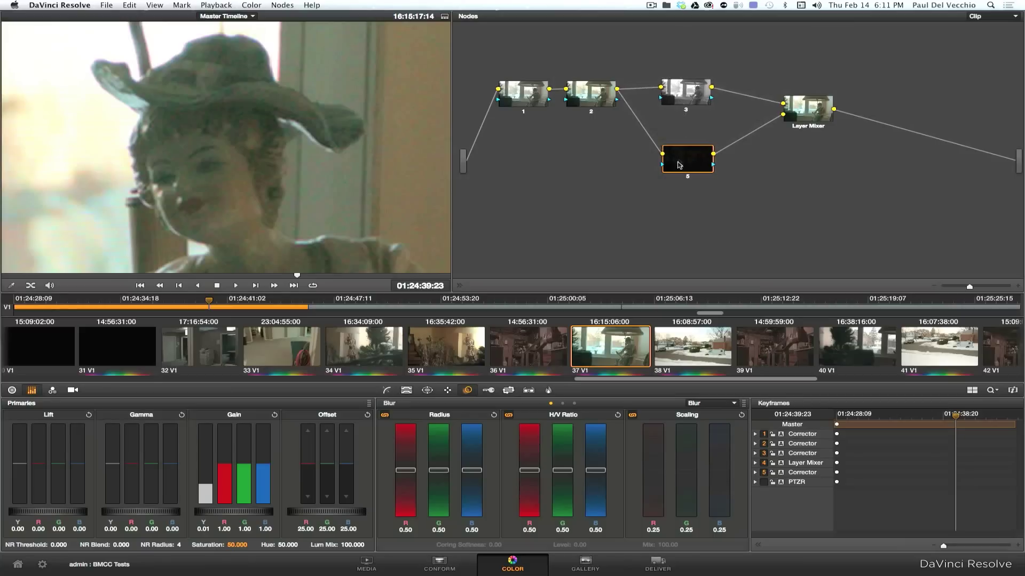
left_click_drag(681, 166, 682, 173)
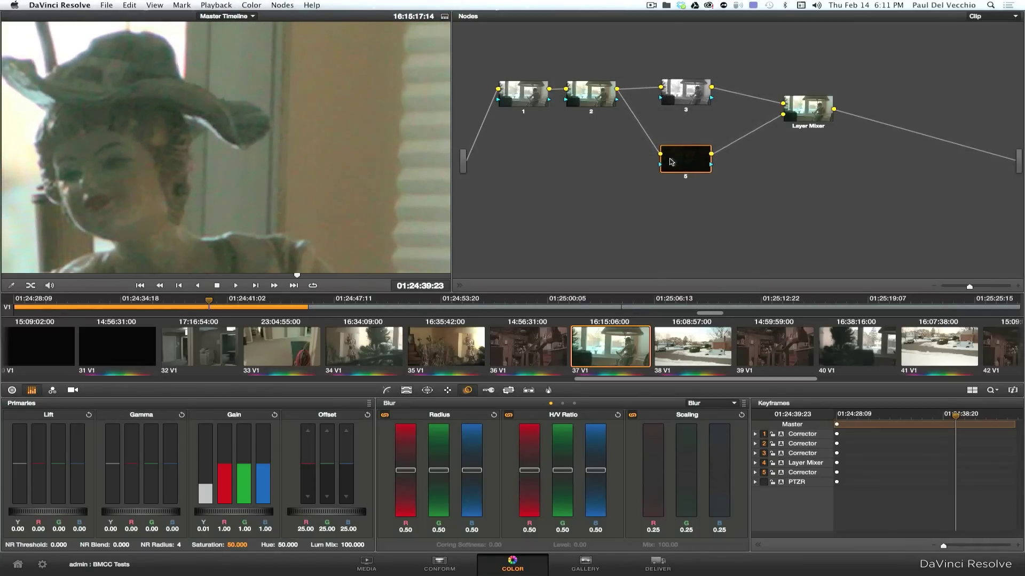
left_click_drag(692, 169, 666, 174)
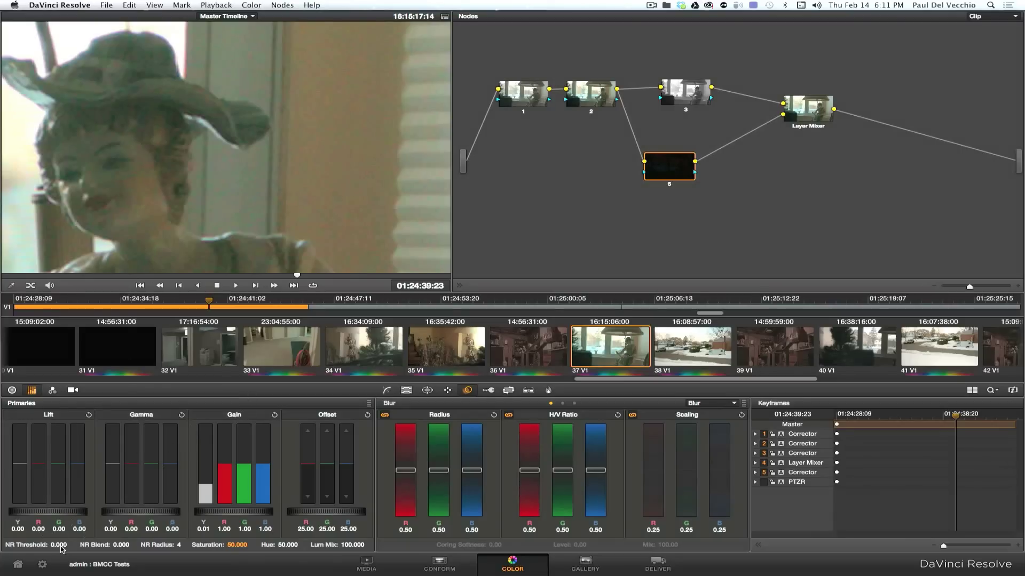
Try an NR Threshold of 2 on node 5, the colour branch
left_click_drag(58, 547, 61, 547)
left_click_drag(58, 547, 87, 549)
key("Return")
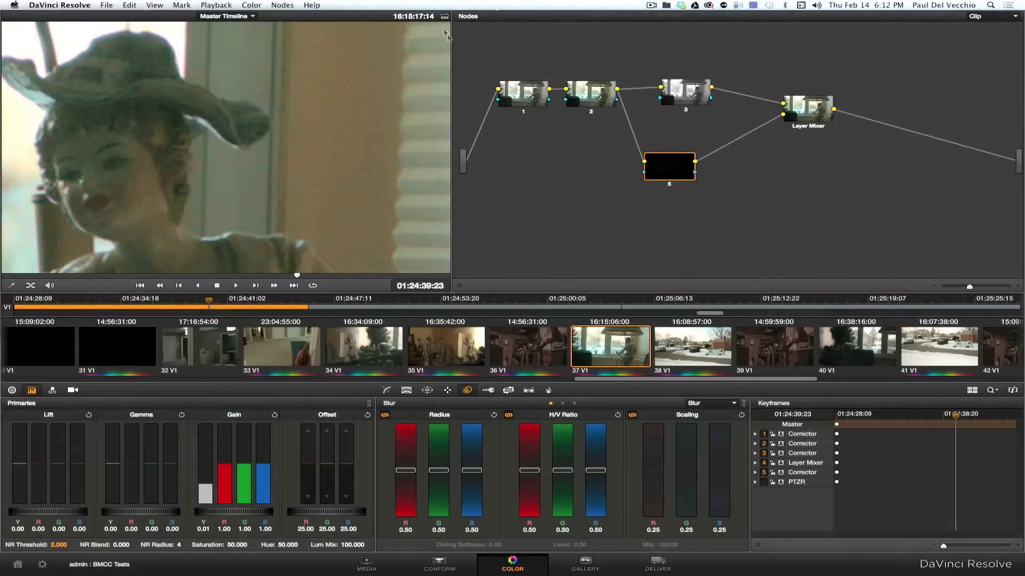
Enlarge the viewer, return node 5's NR Threshold to 0 and play the clip to judge the untreated colour noise
key("alt+f")
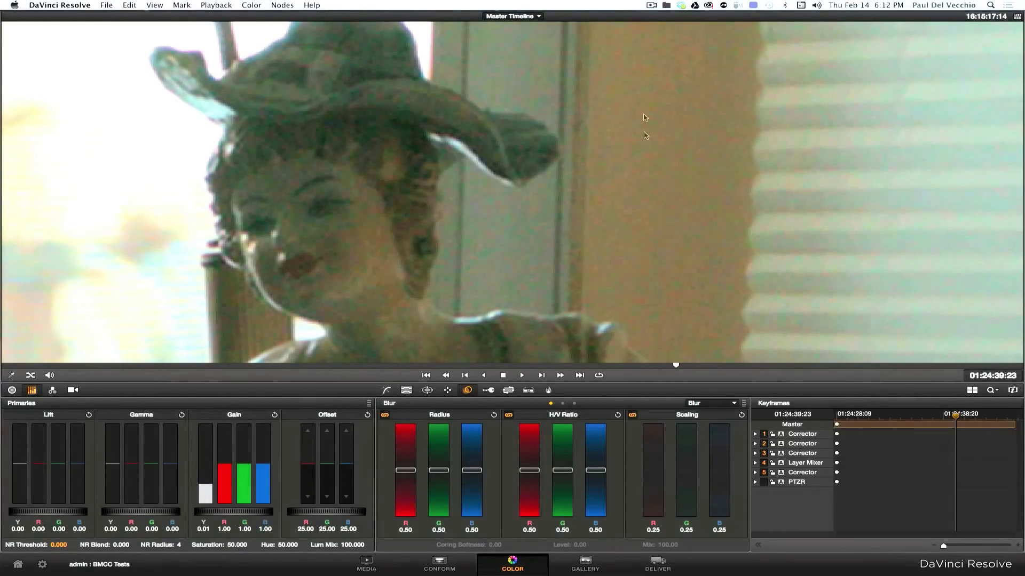
mouse_move(598, 148)
left_mouse_down()
mouse_move(571, 145)
mouse_move(586, 152)
left_mouse_up()
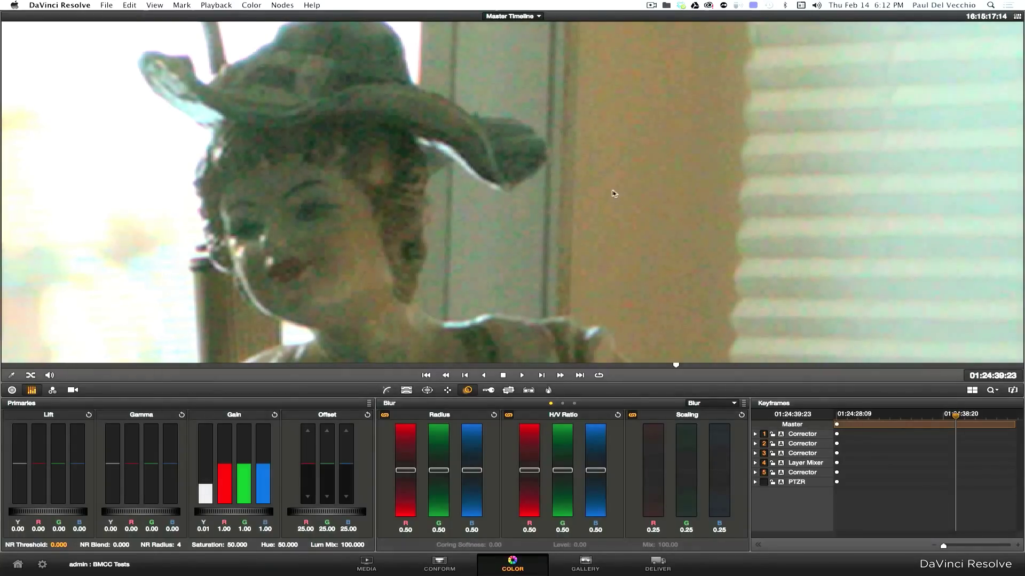
key("space")
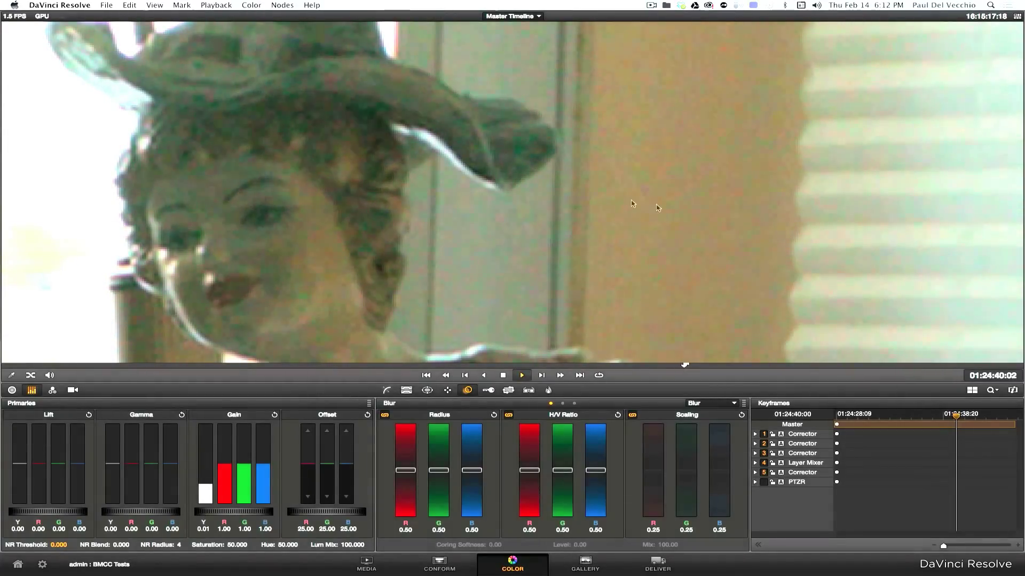
key("space")
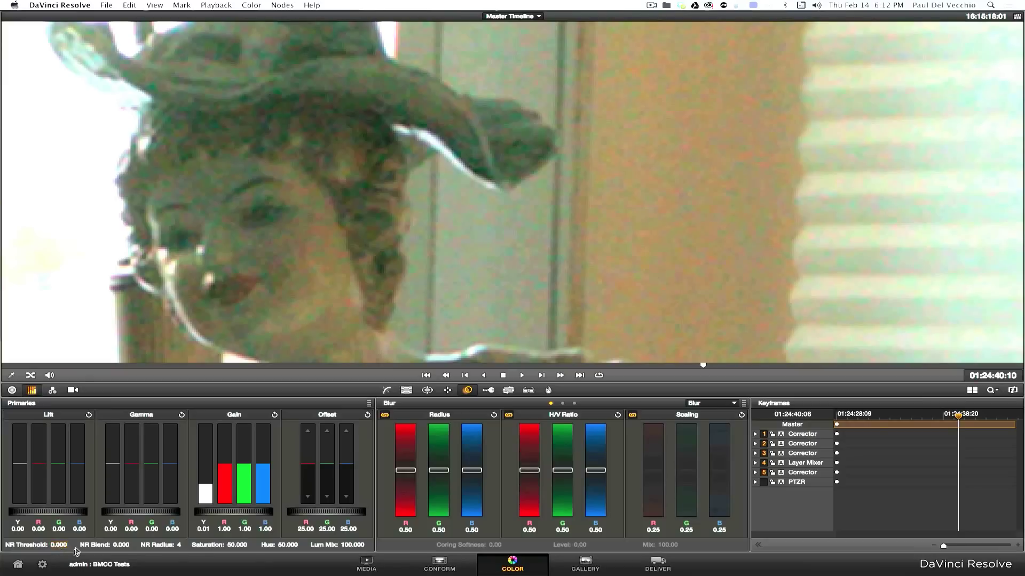
Set node 5's NR Threshold back to 2 and play the clip to compare the colour noise
type("2")
key("Return")
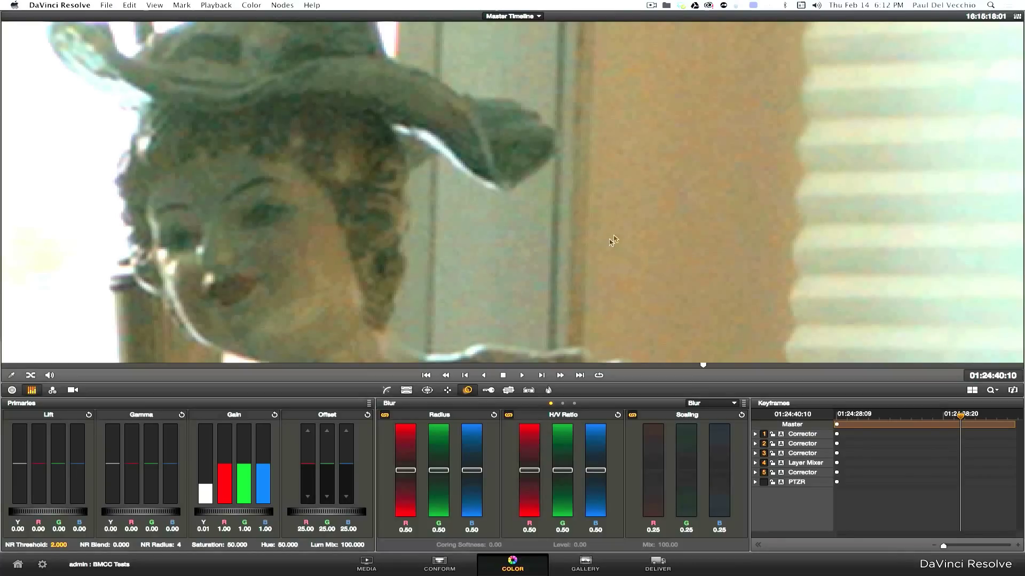
key("space")
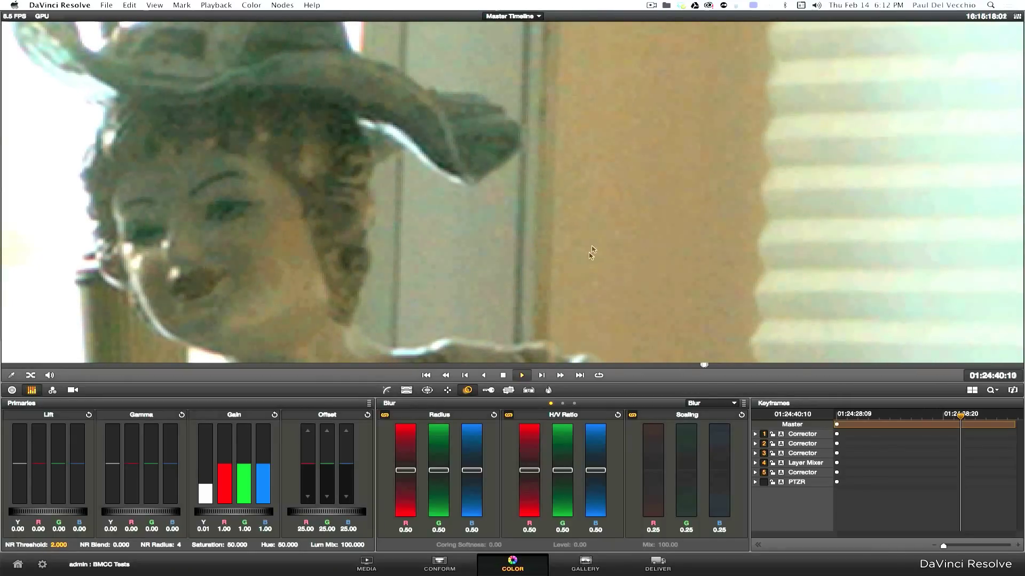
key("space")
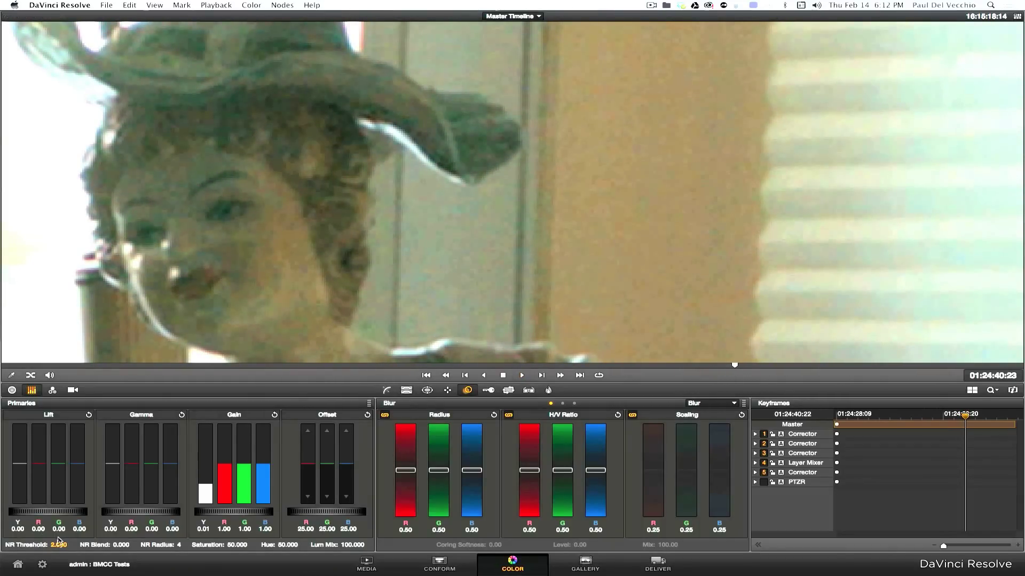
Raise node 5's NR Threshold to 3.1 and play the clip to check the noise reduction
left_click_drag(58, 540, 93, 550)
key("space")
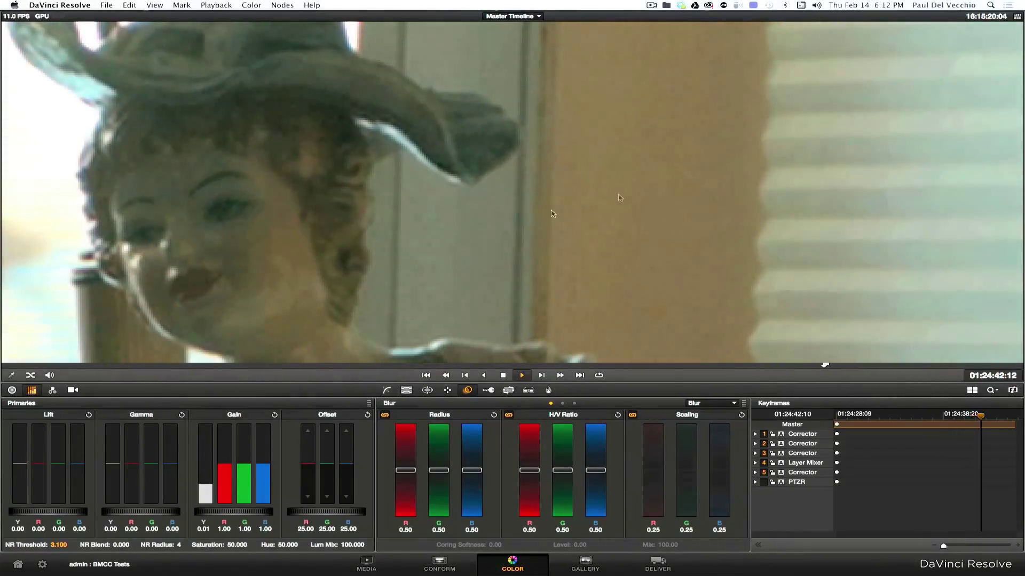
key("space")
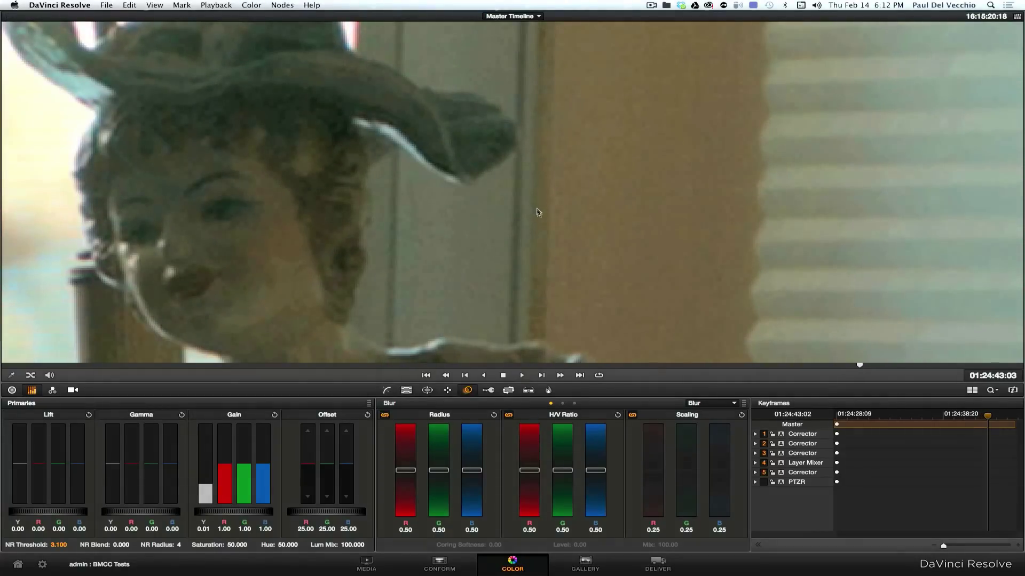
Fit the whole frame in the enlarged viewer and replay the clip from about 01:24:42 to judge the noise at full-frame size
scroll(537, 211, "down", 6)
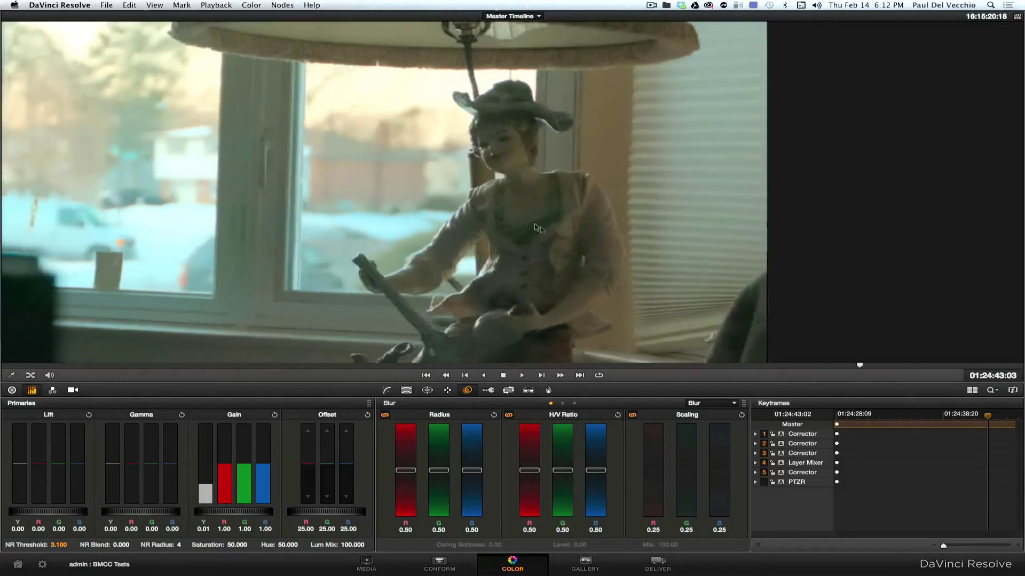
scroll(537, 227, "down", 2)
right_click(473, 233)
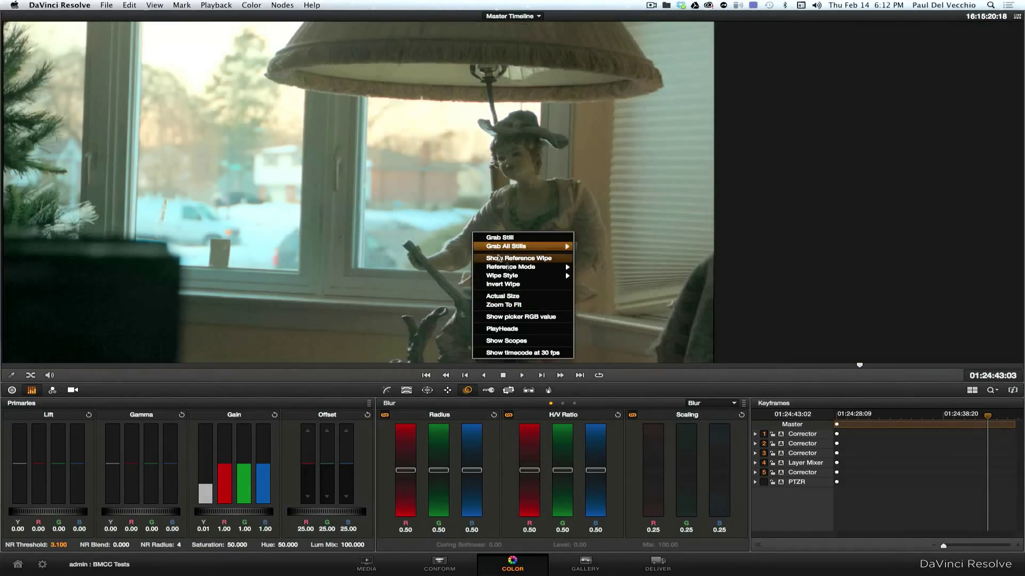
left_click(513, 305)
key("space")
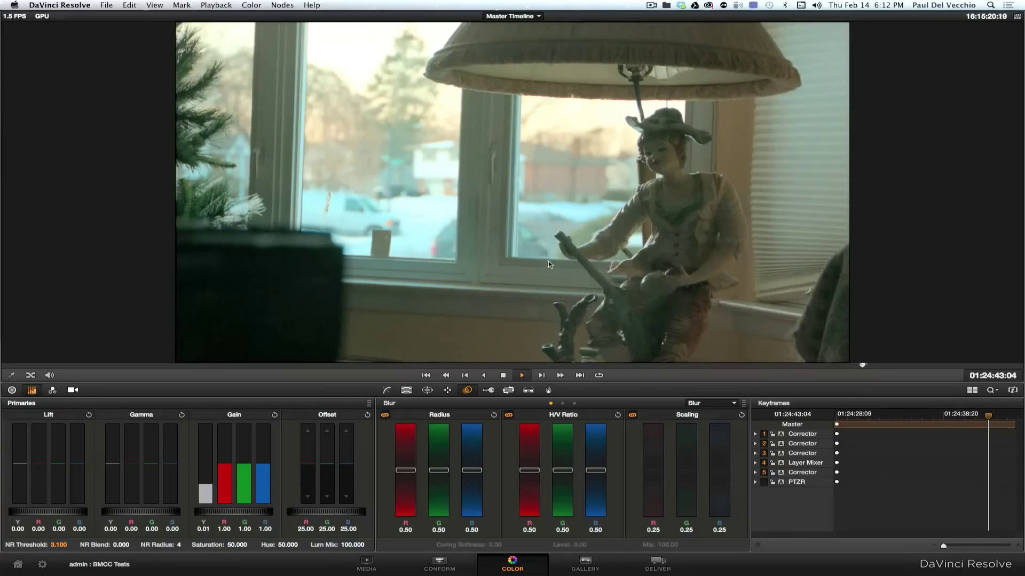
key("space")
left_click_drag(894, 366, 747, 369)
key("space")
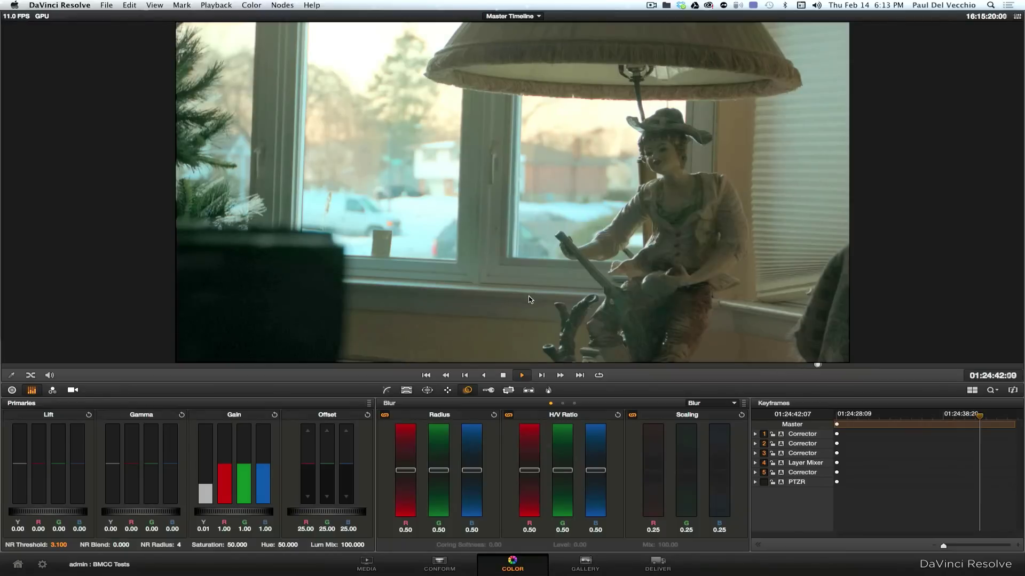
key("space")
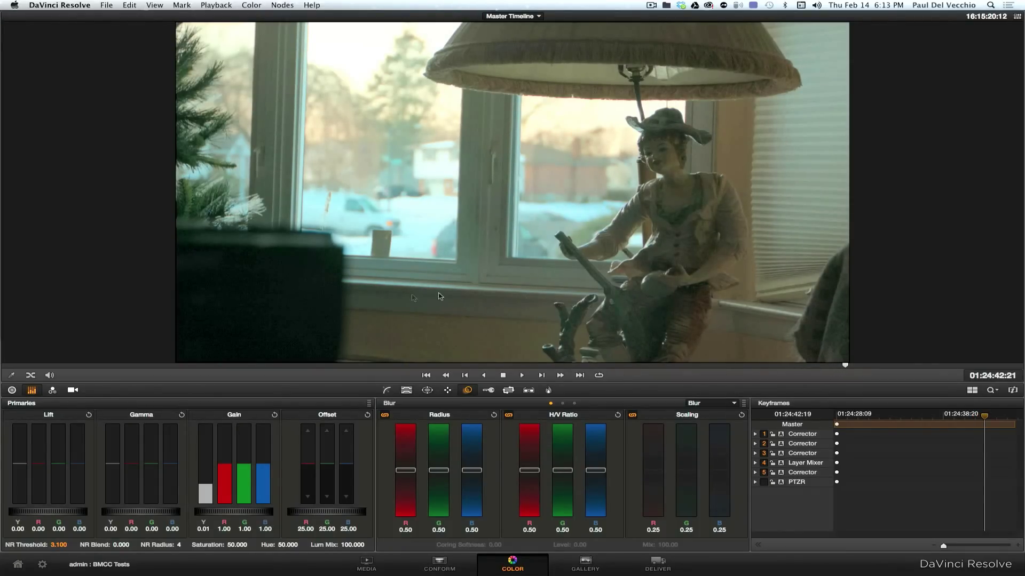
Examine the figurine's head and the adjoining wall close up for remaining colour noise
key("super+equal")
key("super+equal")
key("super+equal")
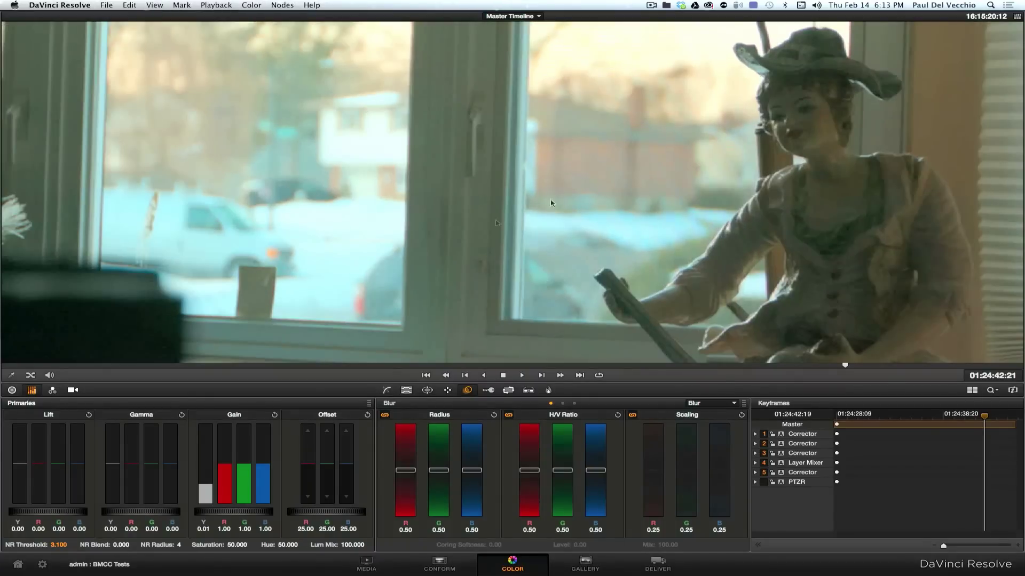
left_click_drag(551, 200, 474, 209)
scroll(475, 212, "up", 4)
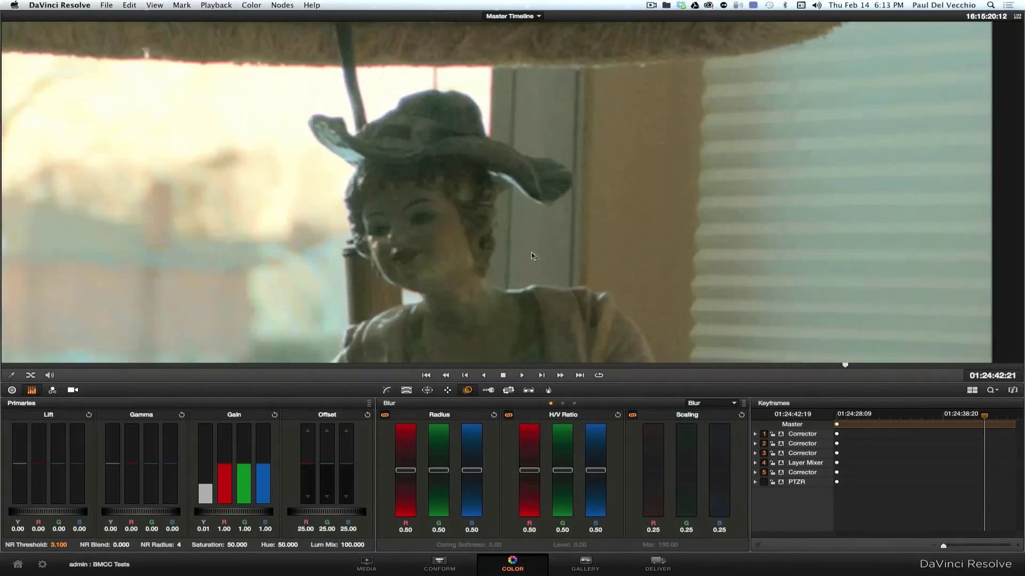
scroll(497, 252, "up", 2)
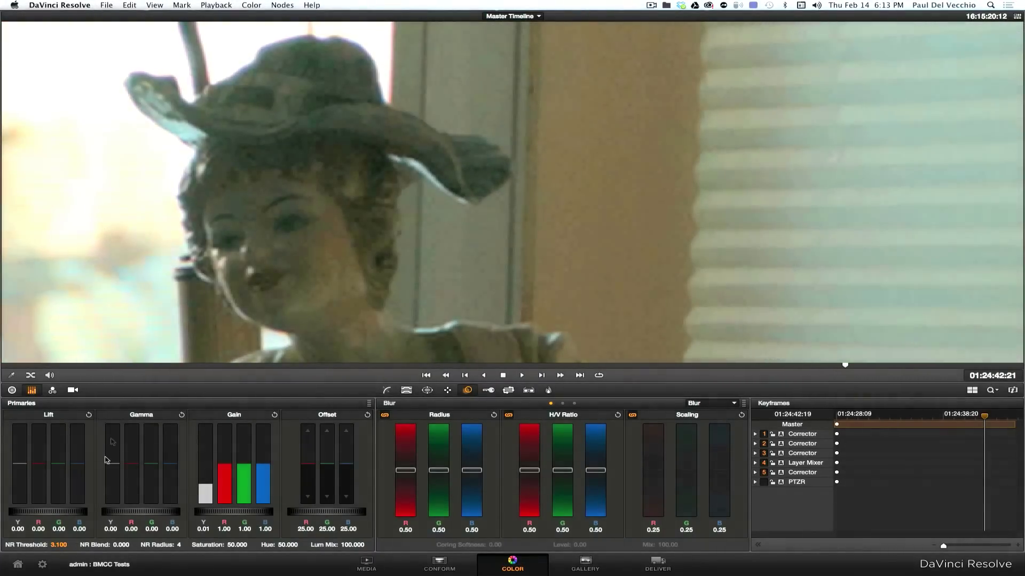
left_click_drag(504, 217, 515, 228)
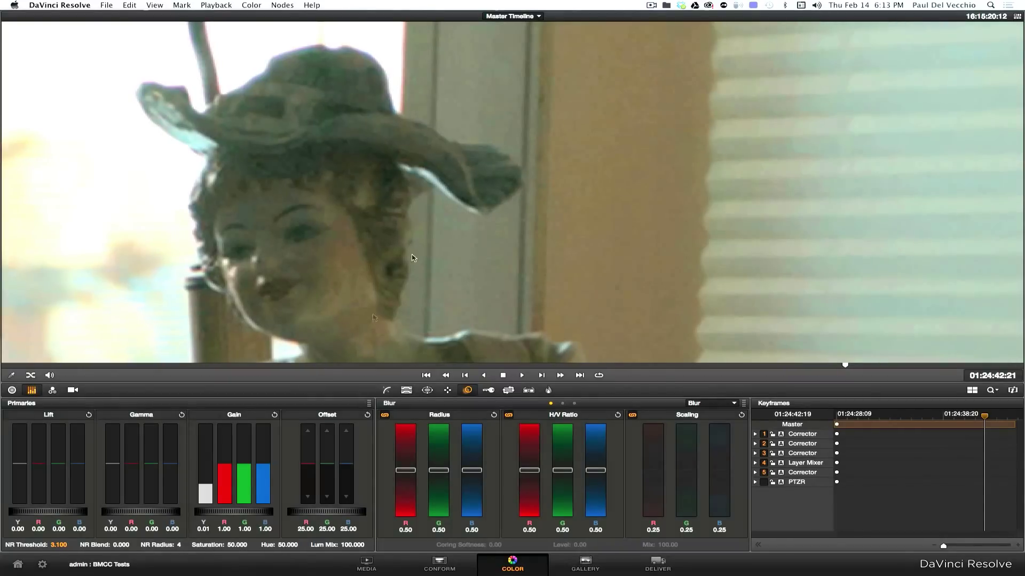
Bring back the node graph, select node 3, tuck node 5 beneath it and play the clip to inspect the grain
left_click(1015, 17)
left_click_drag(683, 87, 672, 85)
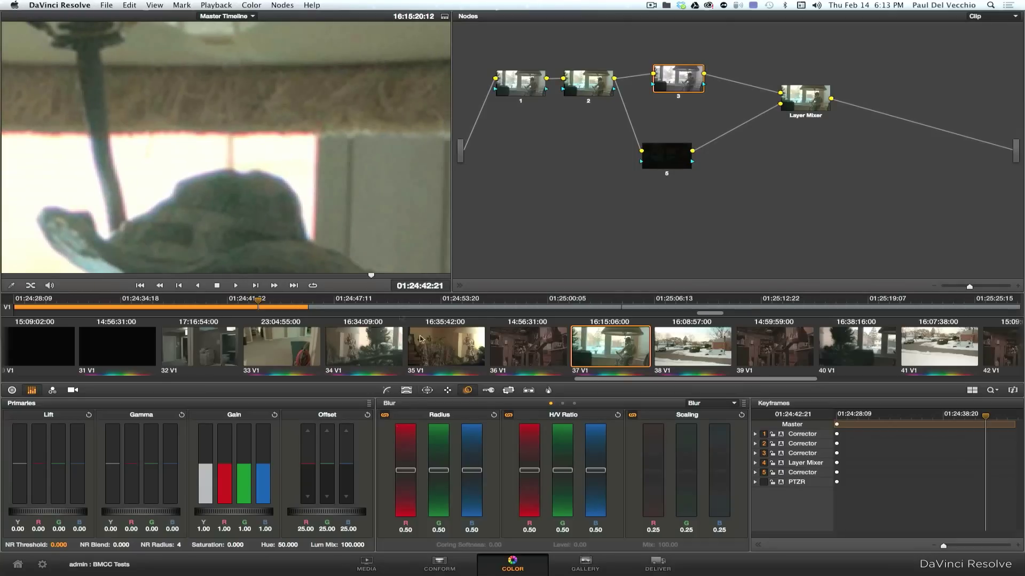
left_click_drag(662, 155, 685, 144)
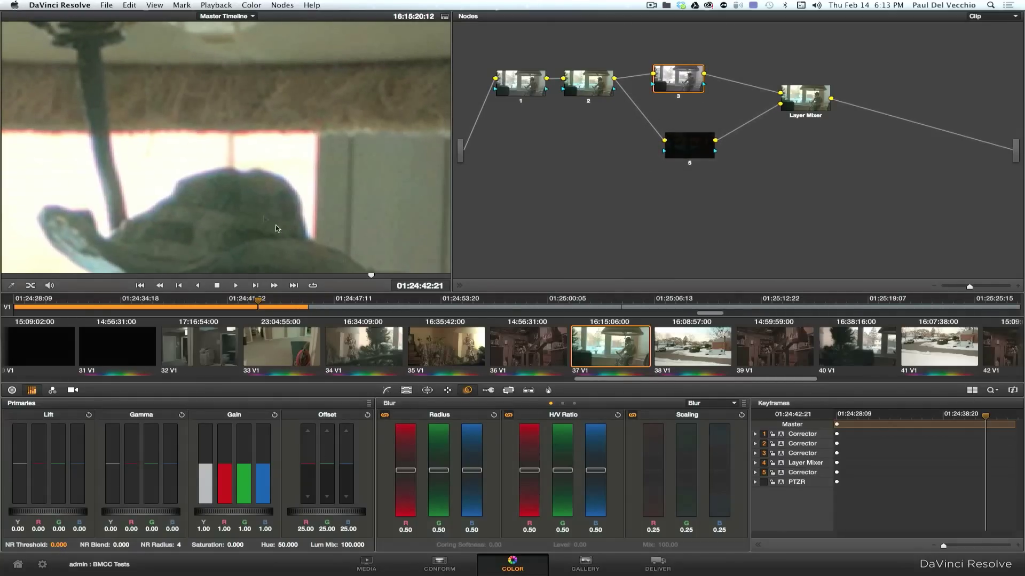
key("space")
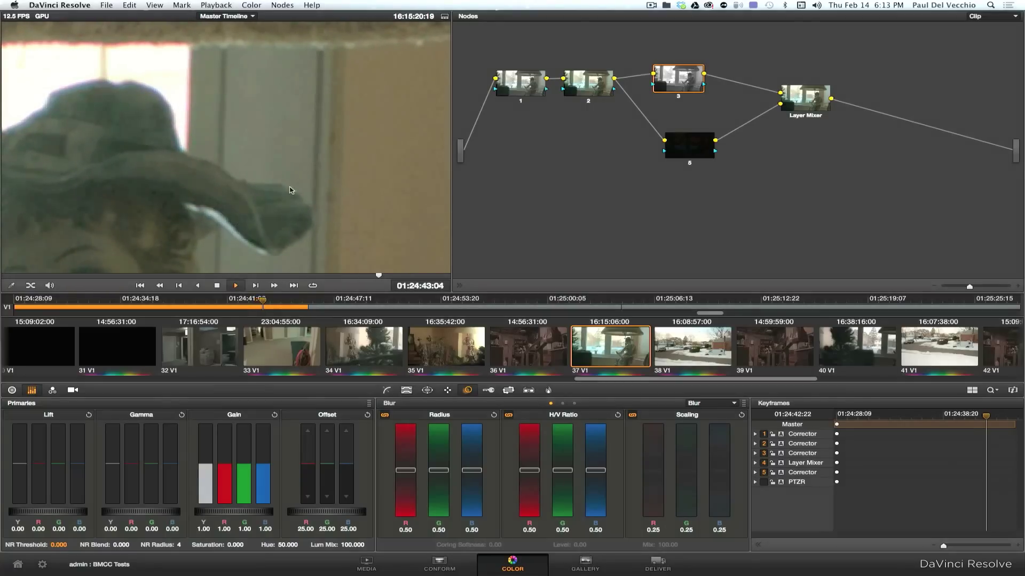
key("space")
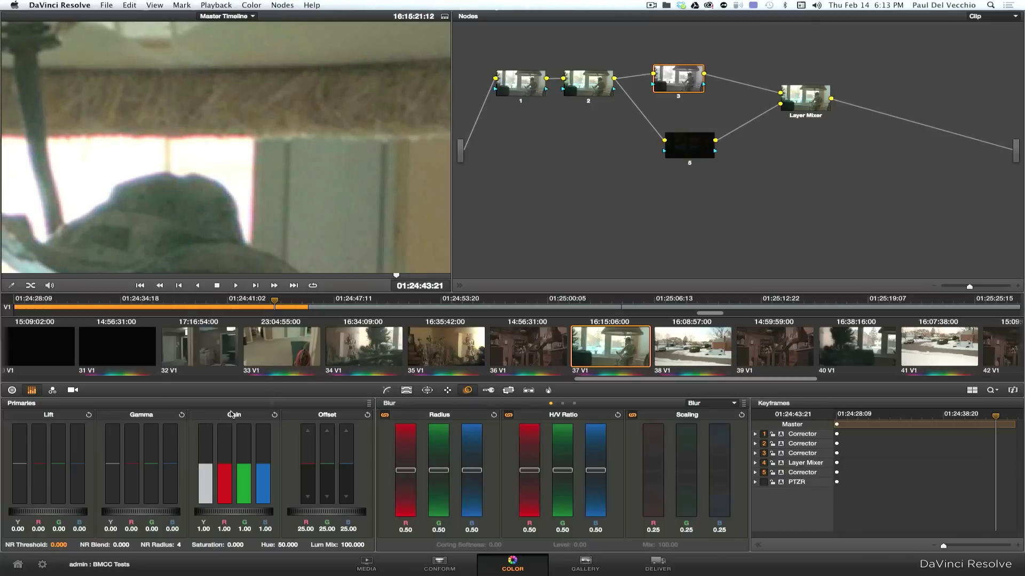
Try a high NR Threshold on node 3, the luminance branch, and return it to 0
left_click_drag(678, 88, 688, 90)
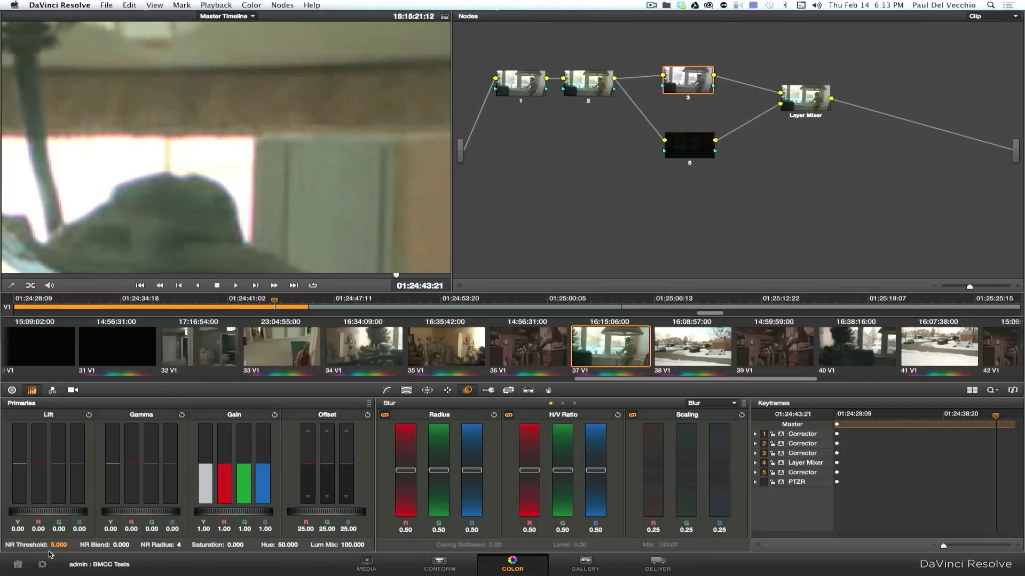
left_click_drag(273, 103, 260, 105)
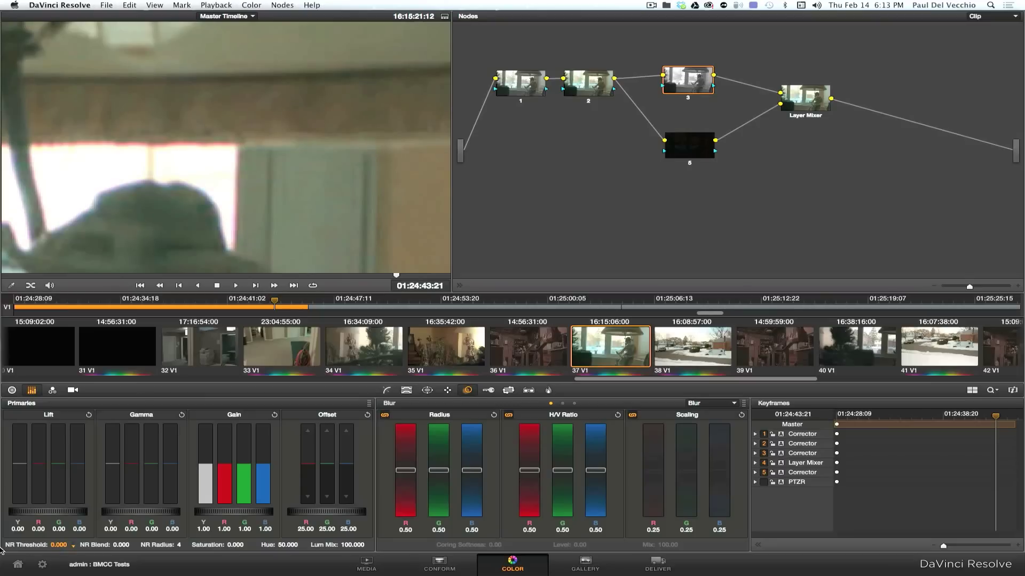
Raise the NR Threshold of node 5, the colour branch, to 5.3 and inspect the lampshade and figurine close up
left_click(690, 152)
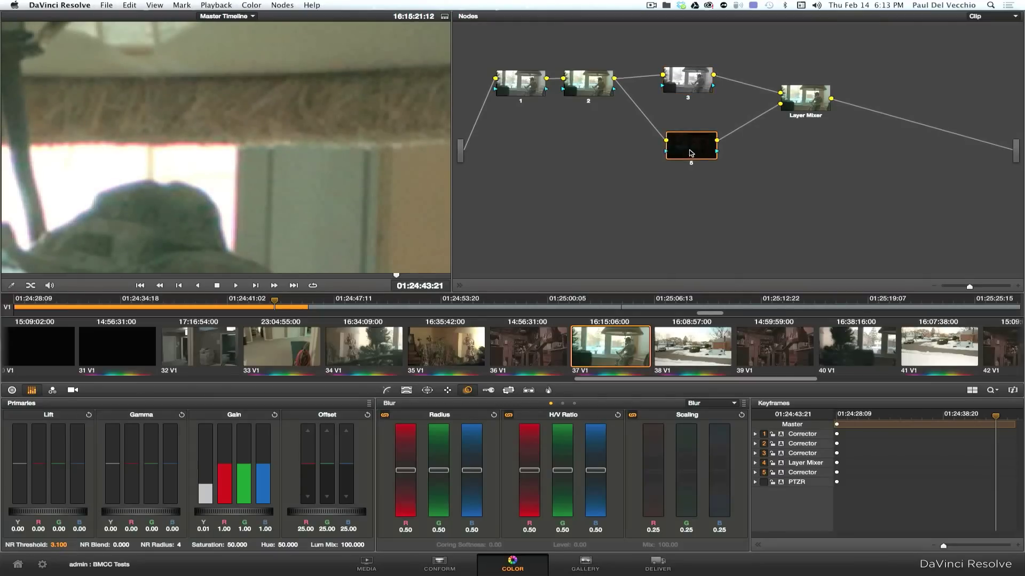
left_click_drag(55, 551, 63, 550)
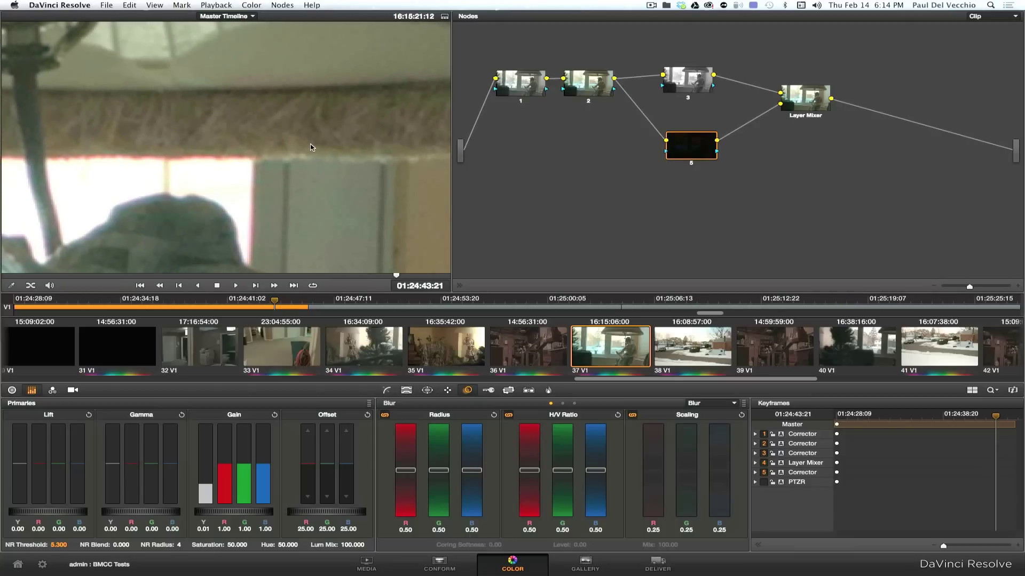
left_click_drag(312, 148, 250, 167)
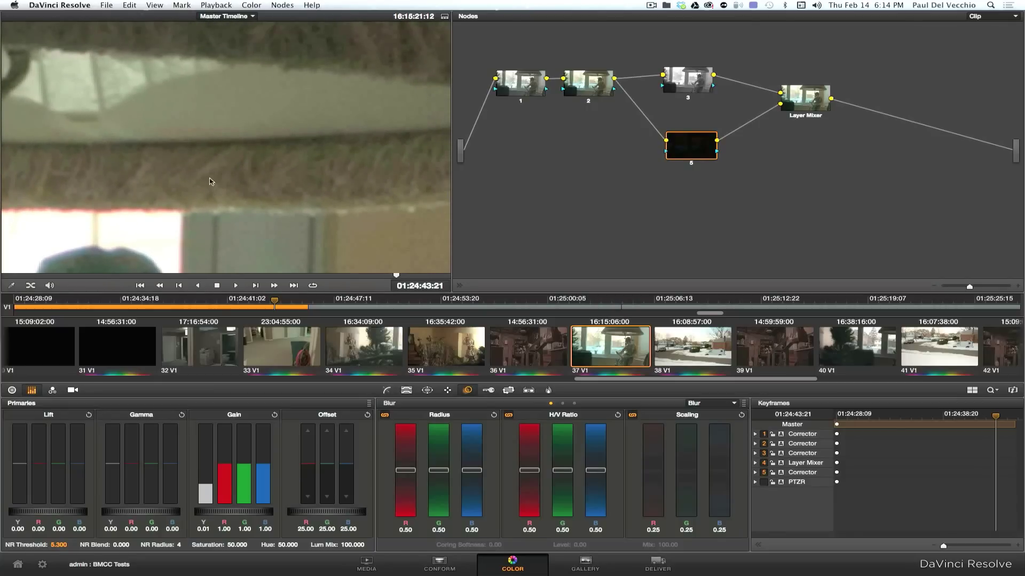
left_click_drag(209, 181, 251, 160)
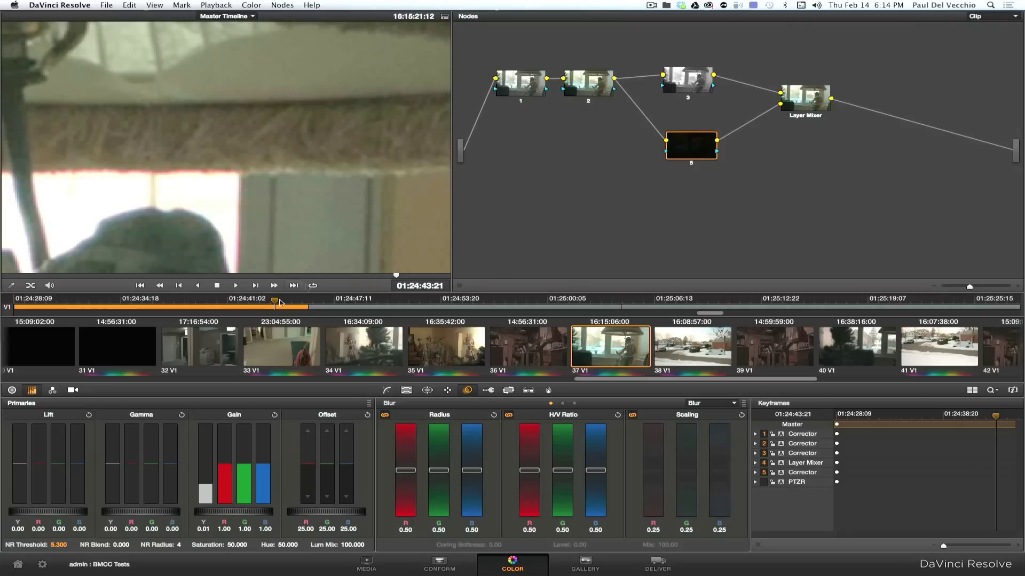
left_click_drag(691, 154, 673, 152)
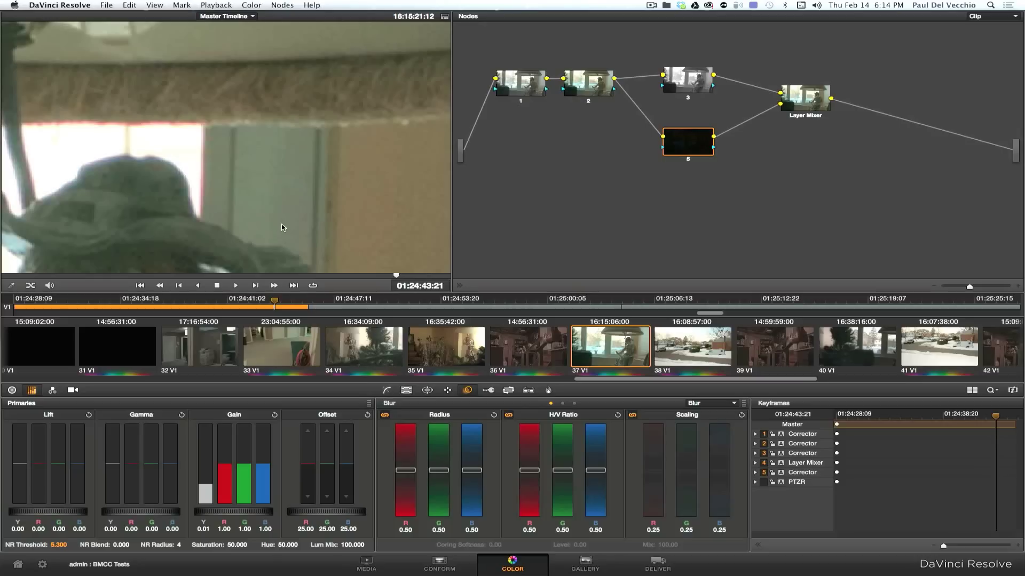
scroll(283, 232, "up", 2)
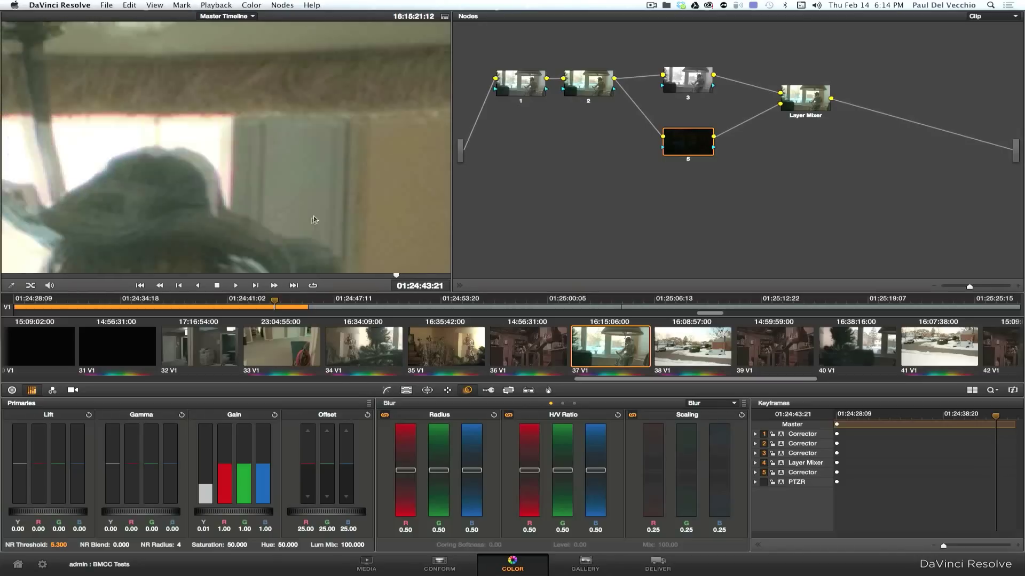
left_click_drag(289, 223, 339, 142)
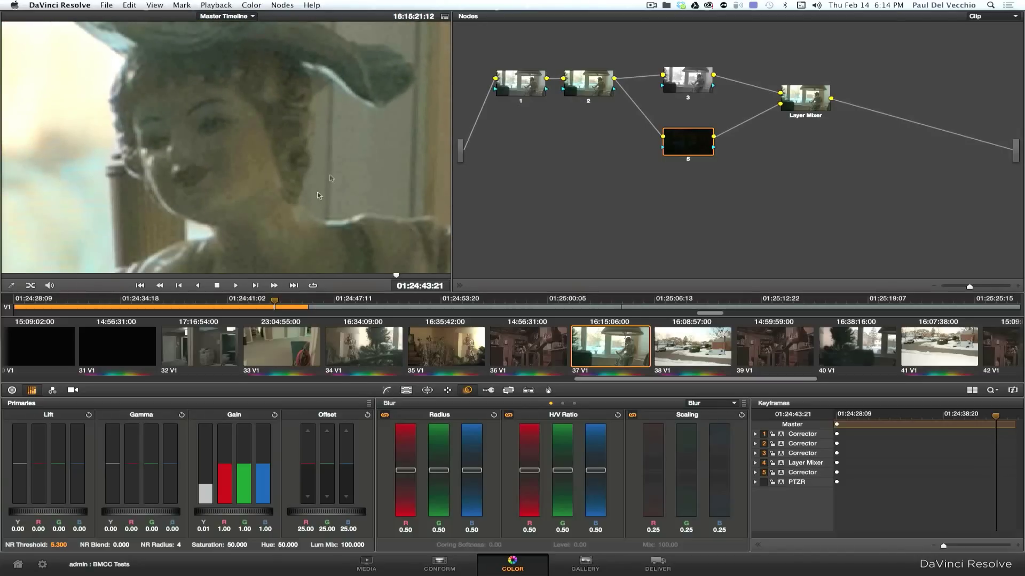
left_click_drag(319, 193, 294, 208)
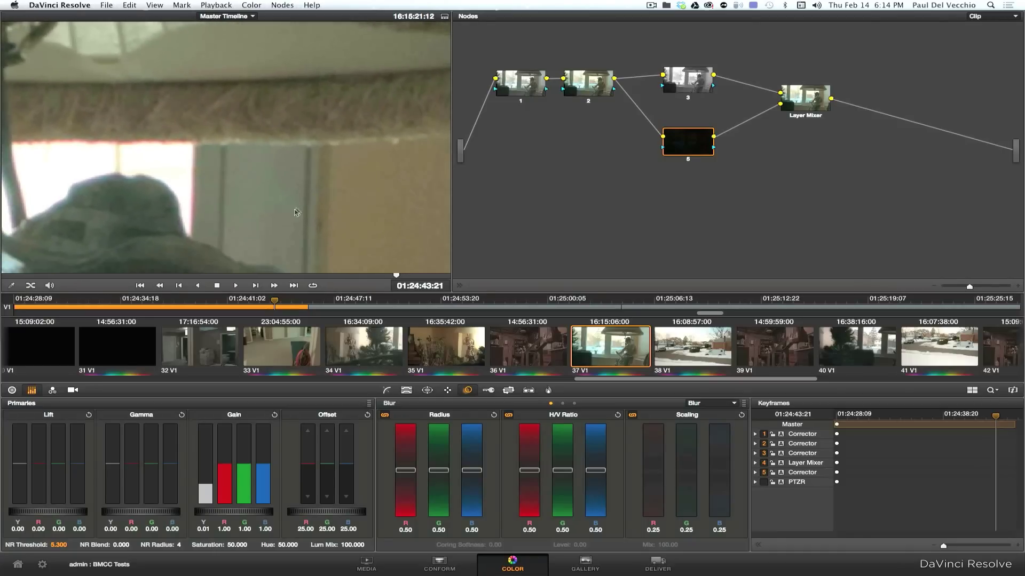
Select node 3, the luminance branch, and switch its blur controls to Sharpen mode
left_click_drag(688, 85, 693, 88)
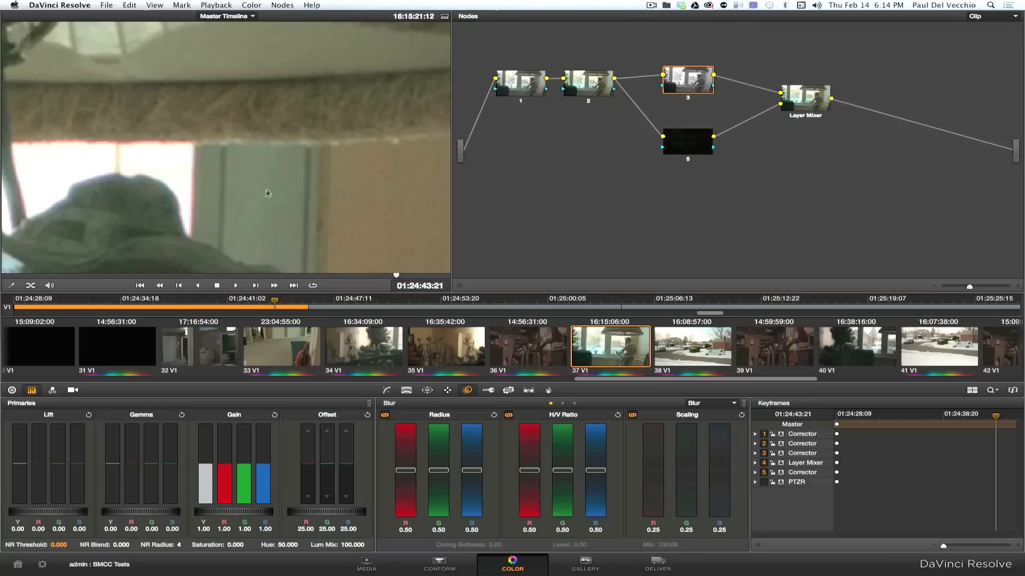
mouse_move(697, 83)
left_mouse_down()
mouse_move(667, 88)
mouse_move(707, 83)
left_mouse_up()
left_click(710, 404)
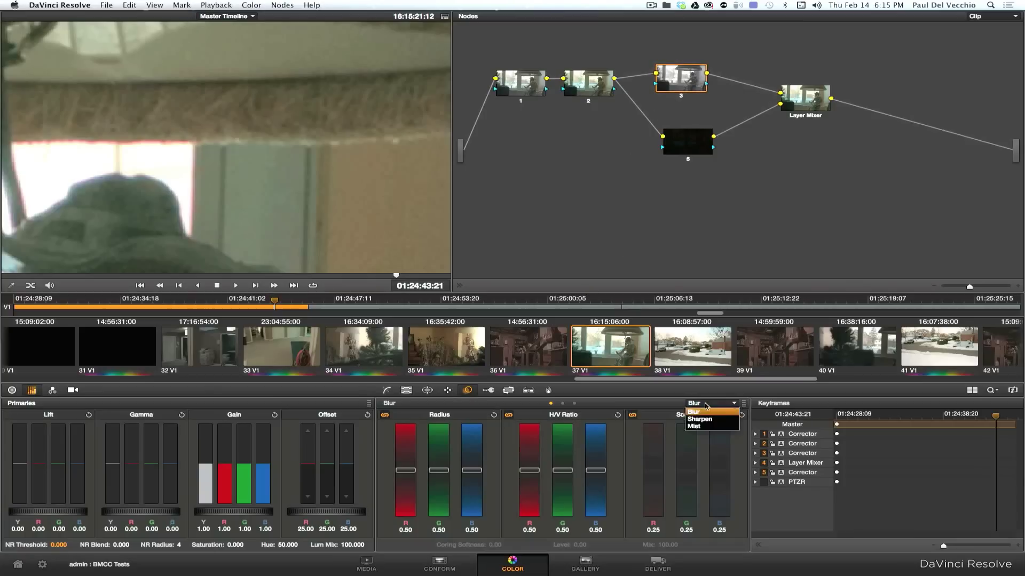
left_click(702, 412)
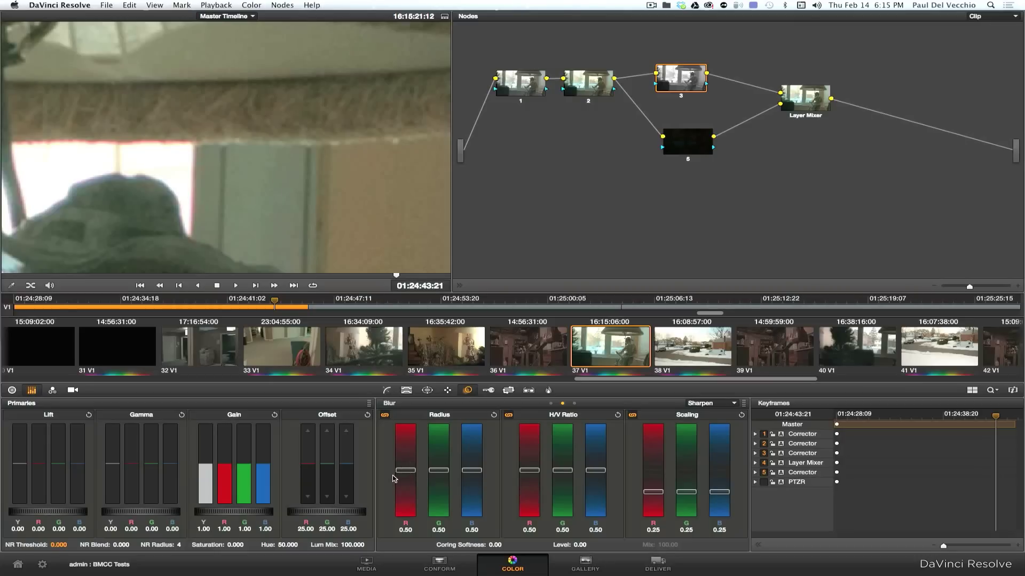
Sharpen node 3 with a Radius of 0.45 on all channels, resetting it once to compare the lampshade and wall detail
left_click_drag(406, 472, 418, 478)
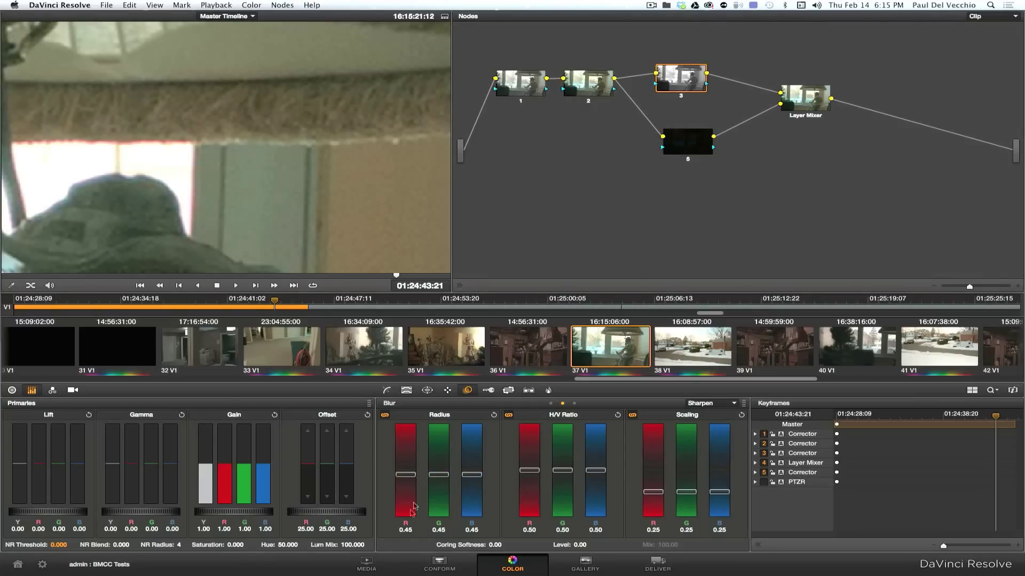
left_click(493, 415)
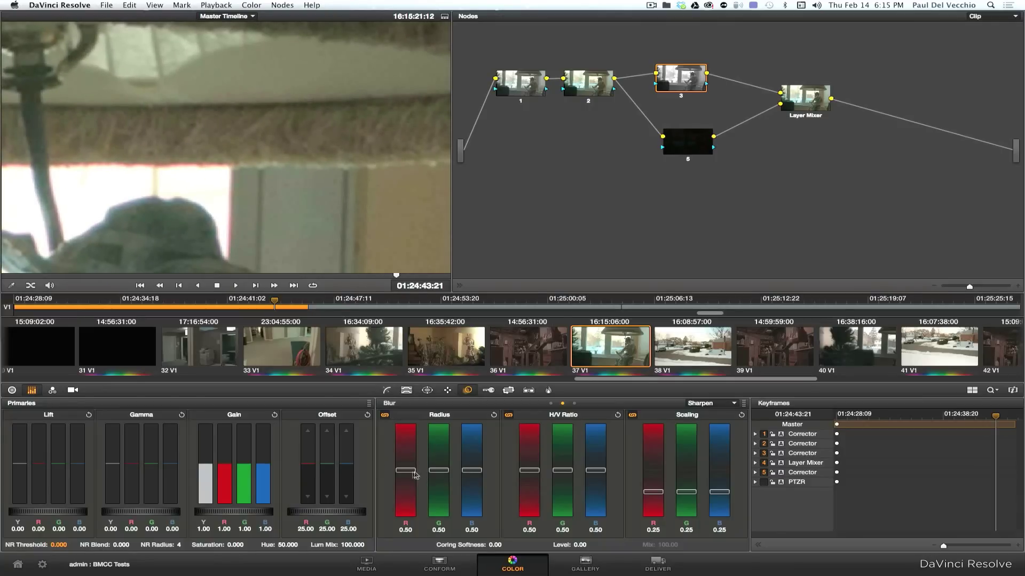
left_click_drag(408, 474, 408, 478)
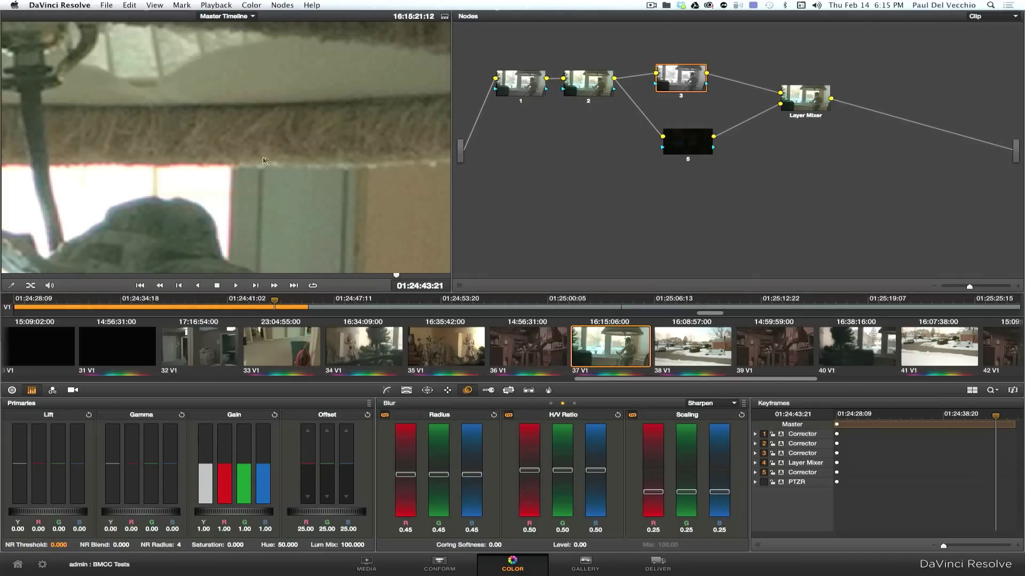
left_click_drag(265, 161, 192, 201)
scroll(288, 205, "up", 3)
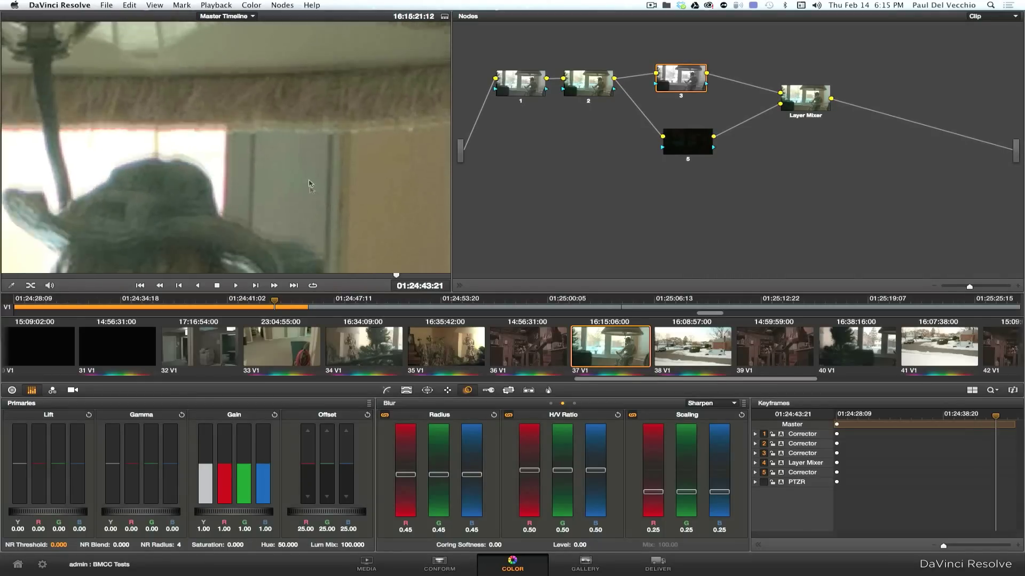
Bring the whole frame into view, enlarge the viewer and play the clip to check the sharpened luminance with the denoised colour
scroll(310, 184, "down", 4)
key("super+minus")
left_click_drag(298, 216, 321, 181)
scroll(280, 196, "down", 2)
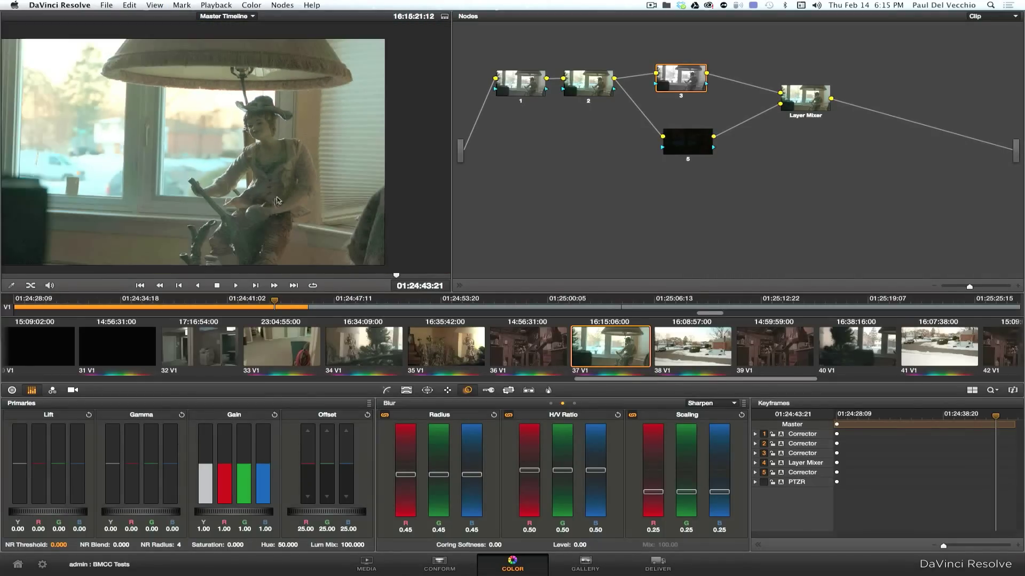
left_click_drag(241, 202, 264, 208)
key("super+minus")
scroll(267, 206, "up", 2)
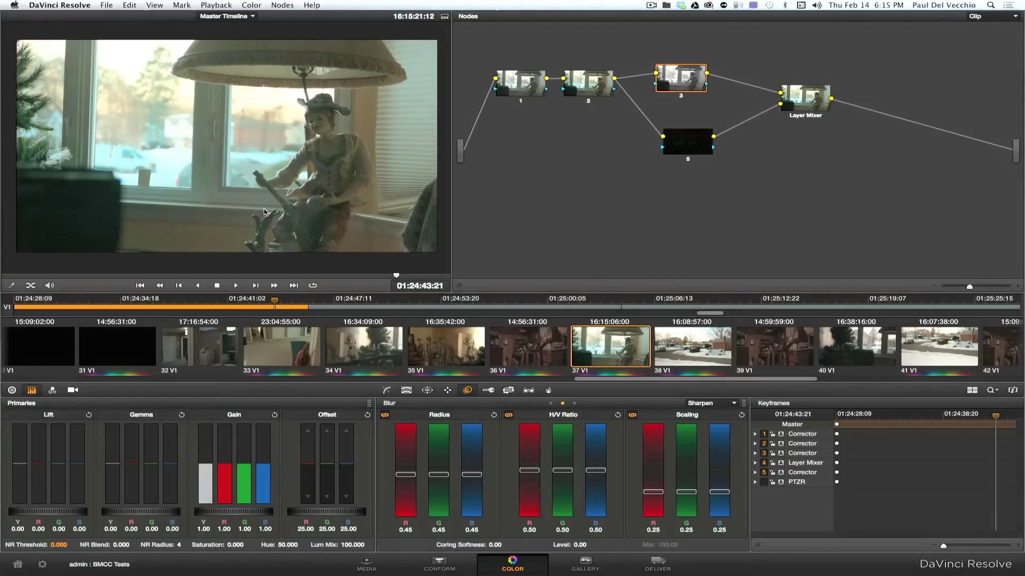
left_click(444, 18)
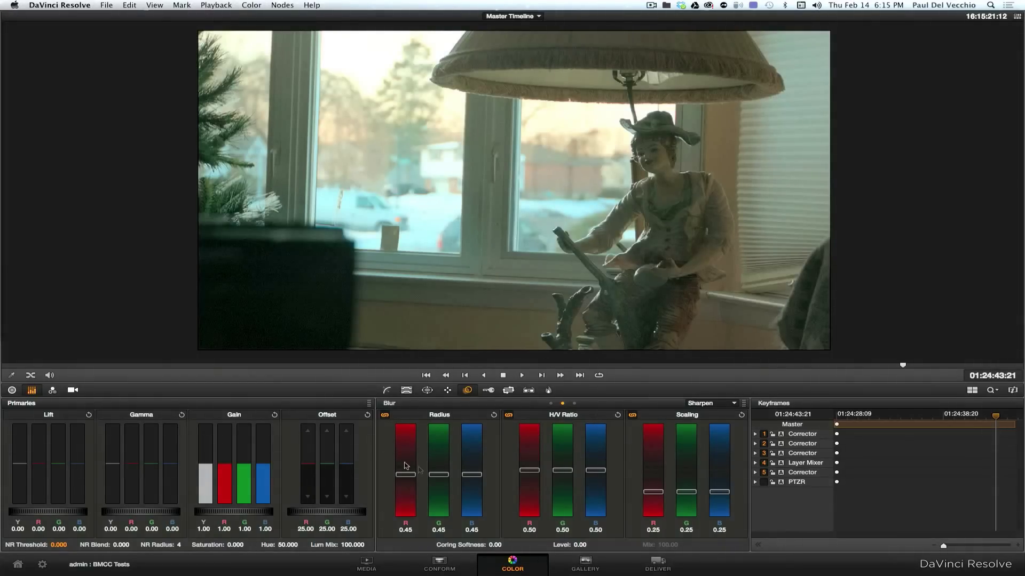
key("space")
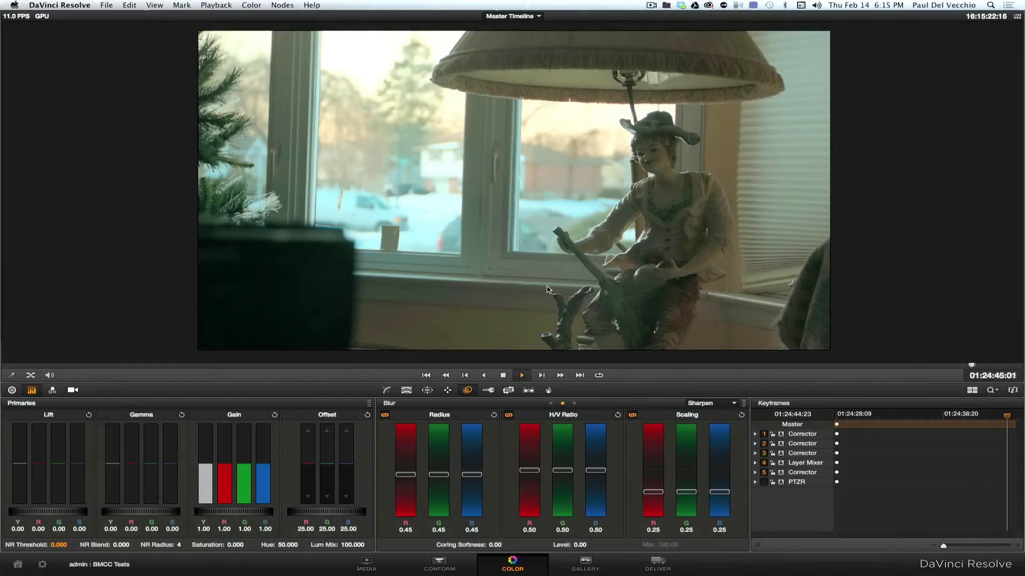
key("space")
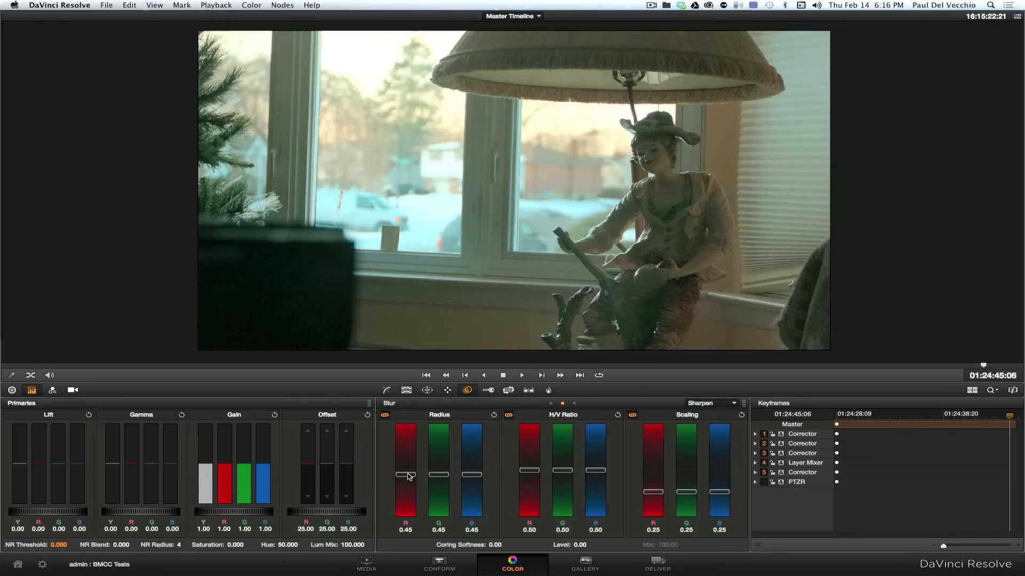
Raise node 3's sharpening Radius to 0.47 on all channels and play the clip to check the result
left_click_drag(408, 476, 426, 469)
key("space")
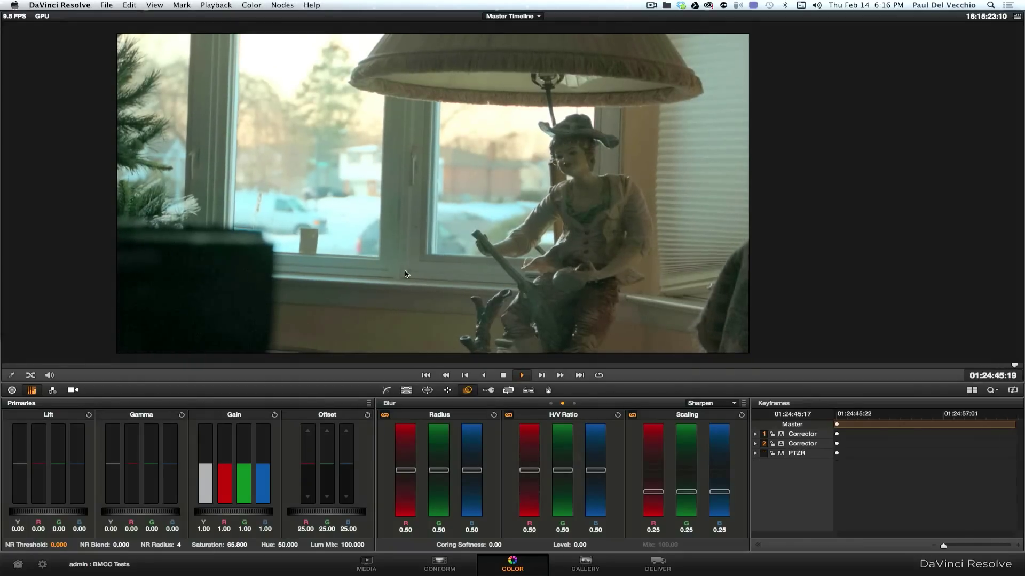
key("space")
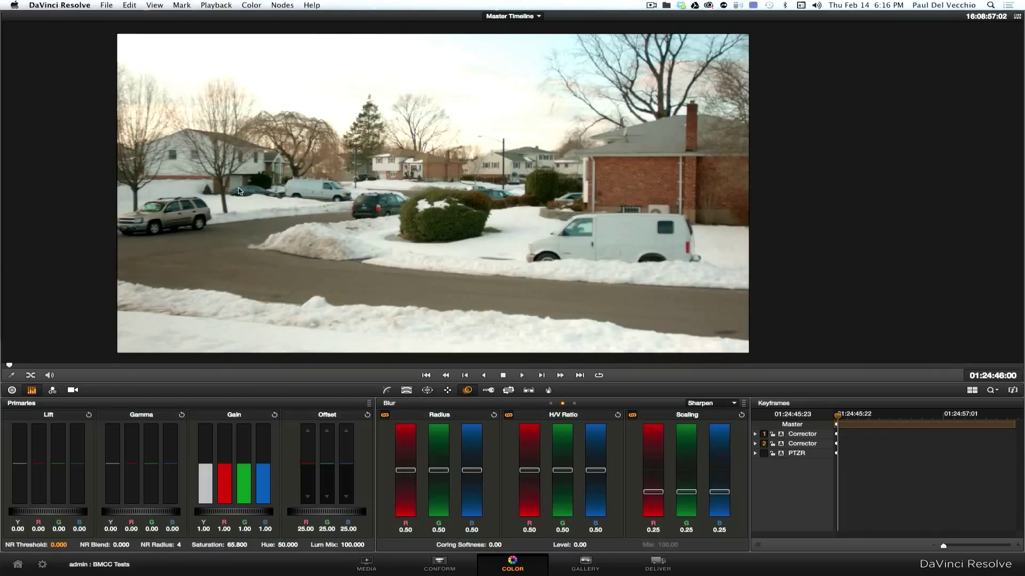
Restore the node graph, return to the lampshade clip at 01:24:44:17 and align node 5 beneath node 3
left_click(1017, 17)
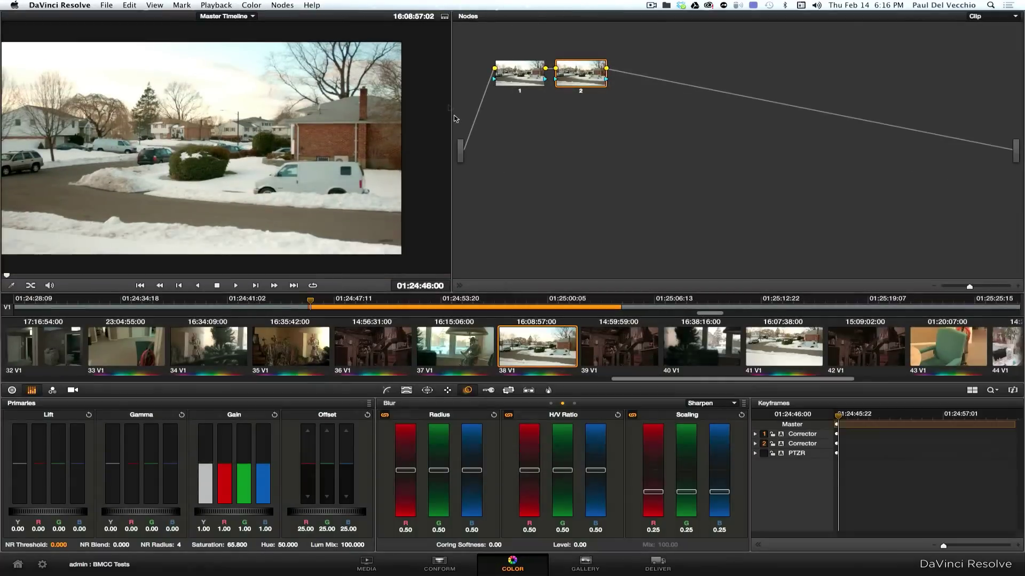
left_click(287, 308)
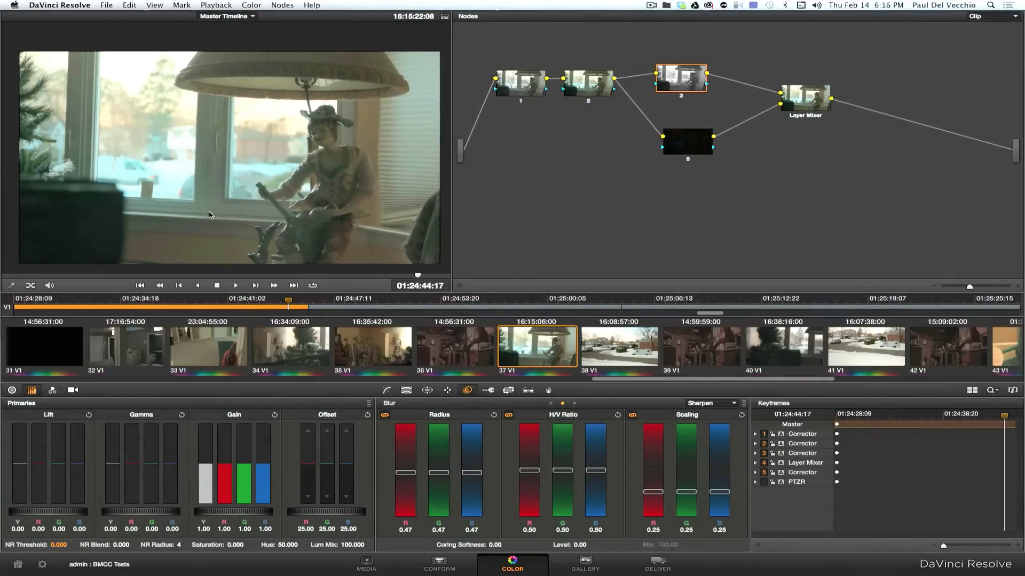
left_click_drag(687, 144, 671, 141)
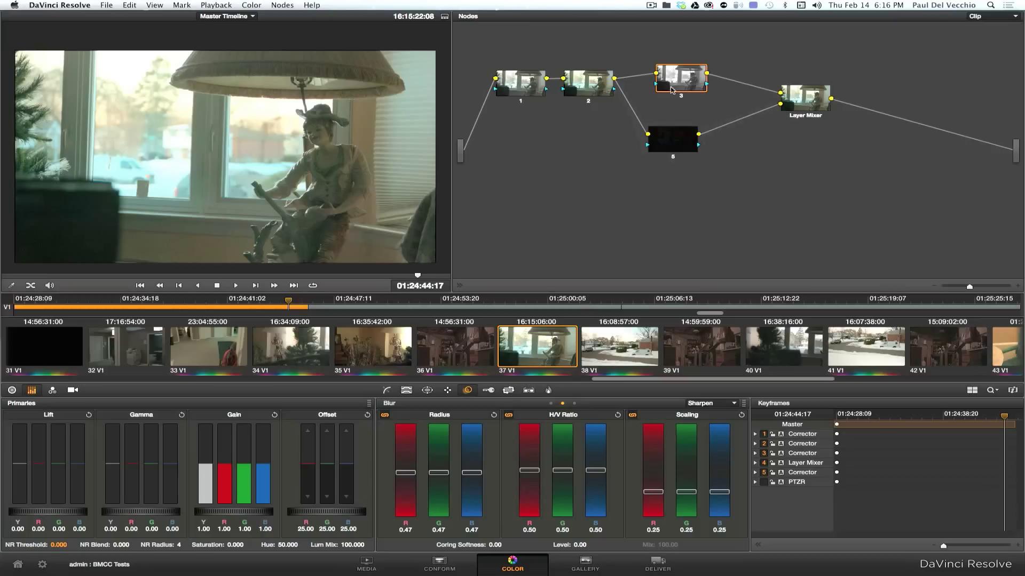
left_click_drag(689, 81, 683, 81)
left_click_drag(676, 136, 681, 136)
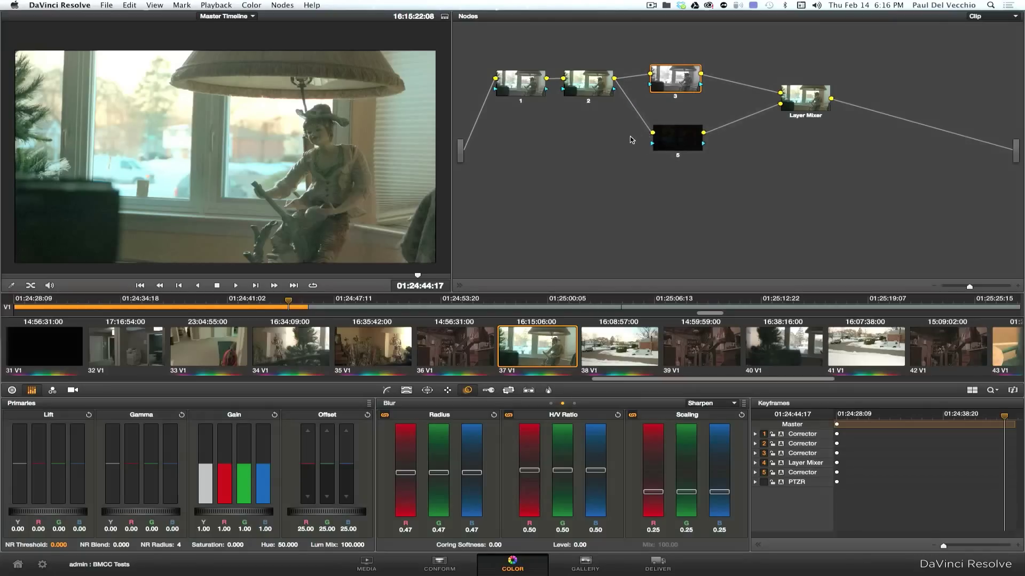
Examine the figurine's hat and face and the wall beside it at high magnification for remaining noise
key("super+equal")
key("super+equal")
left_click_drag(242, 195, 137, 261)
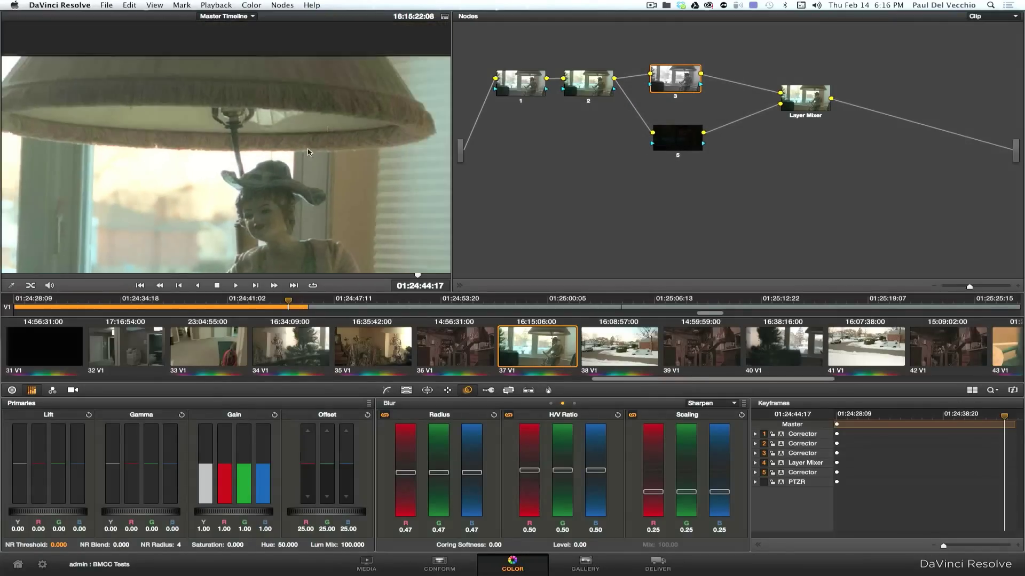
left_click_drag(345, 205, 313, 166)
key("super+equal")
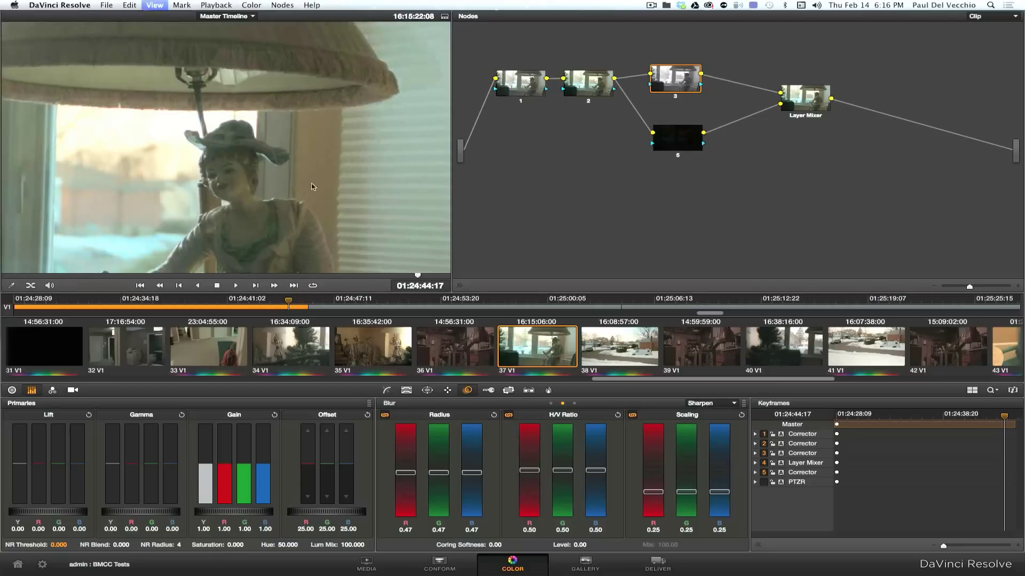
left_click_drag(417, 232, 285, 195)
key("super+equal")
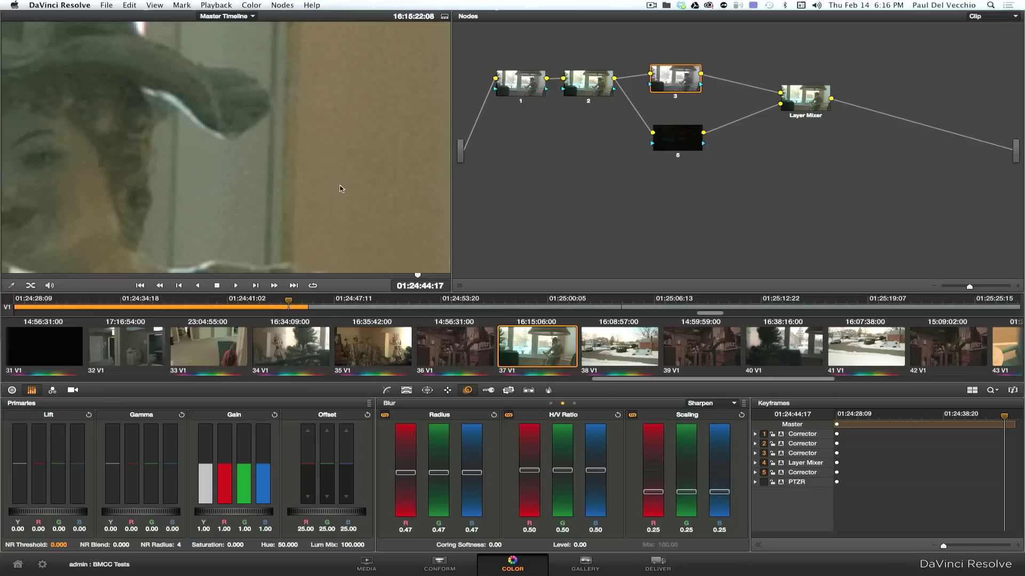
Select node 5, the colour branch, set its NR Threshold to 3.7 and inspect the figurine in the enlarged viewer
left_click_drag(680, 144, 670, 143)
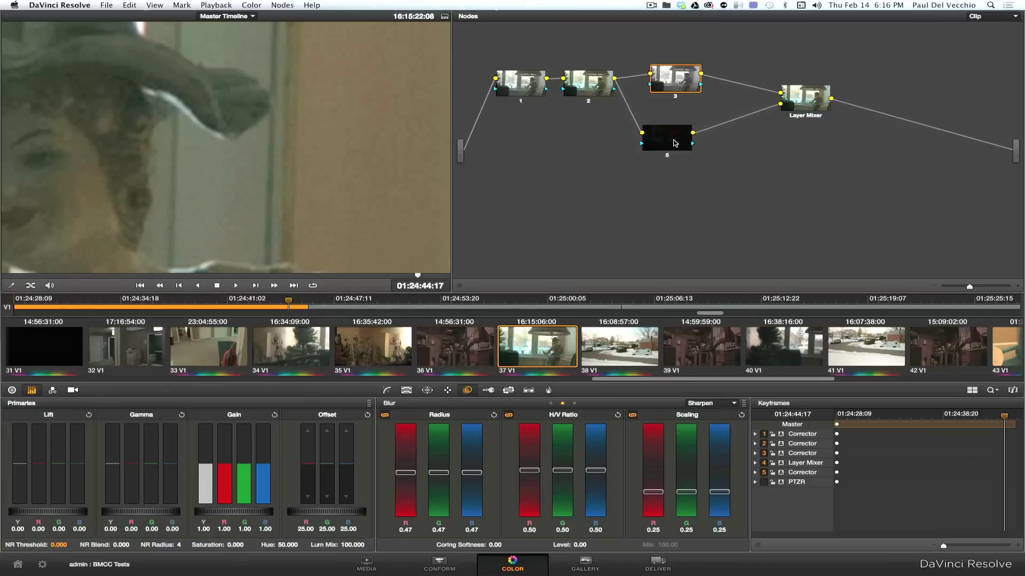
left_click(671, 141)
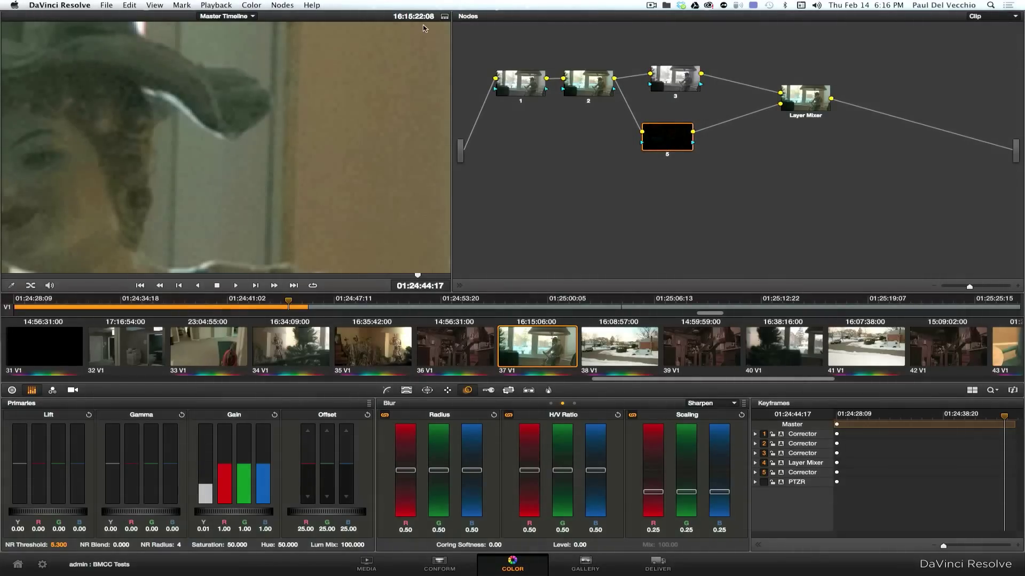
left_click(445, 16)
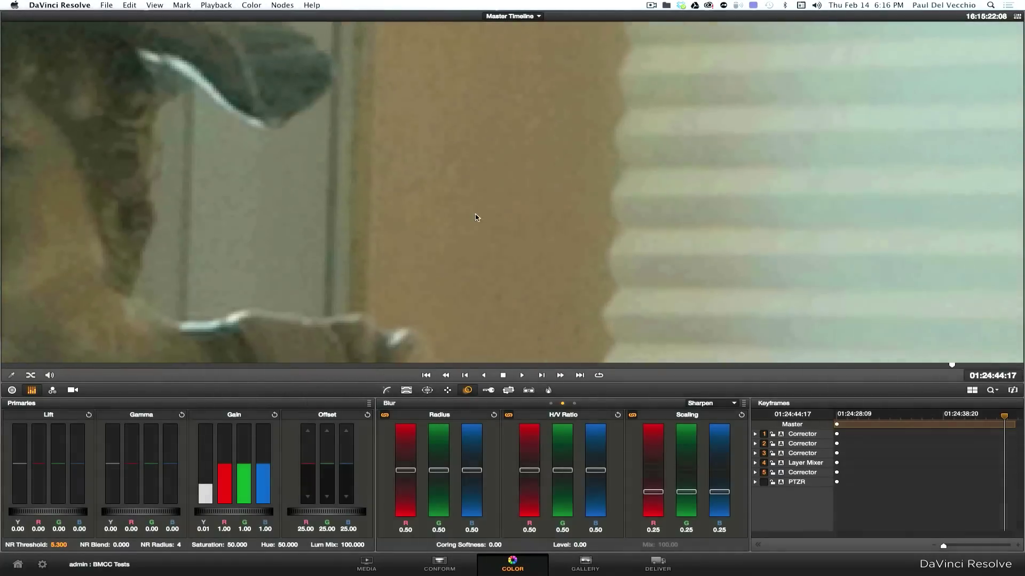
left_click_drag(476, 218, 672, 223)
left_click_drag(485, 192, 567, 197)
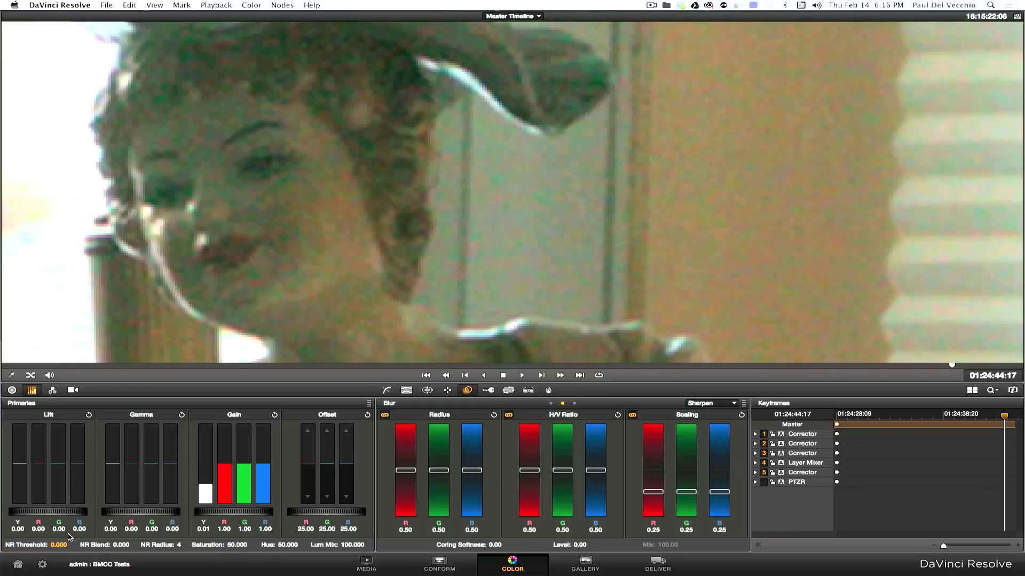
left_click_drag(58, 547, 86, 548)
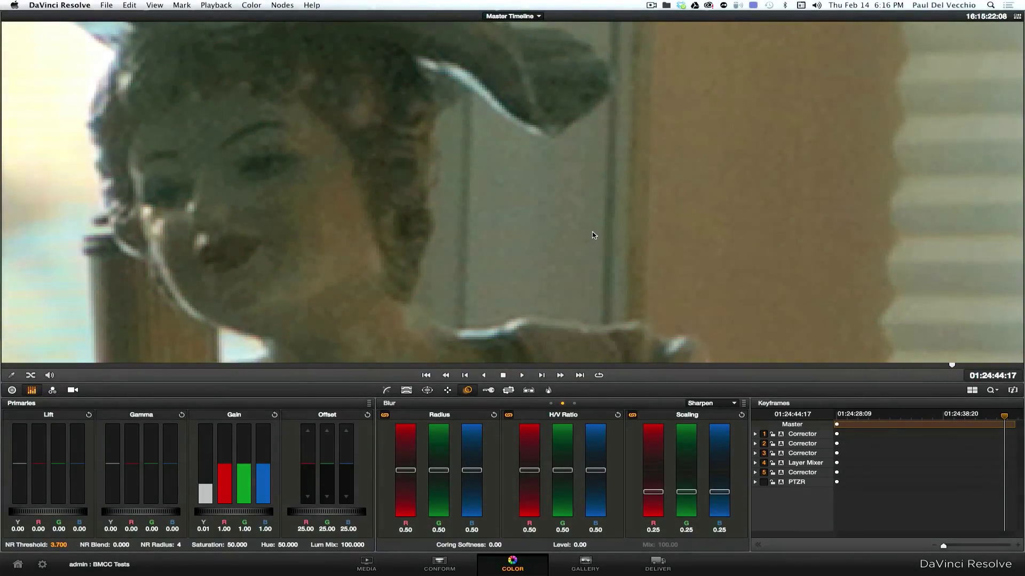
scroll(593, 234, "down", 5)
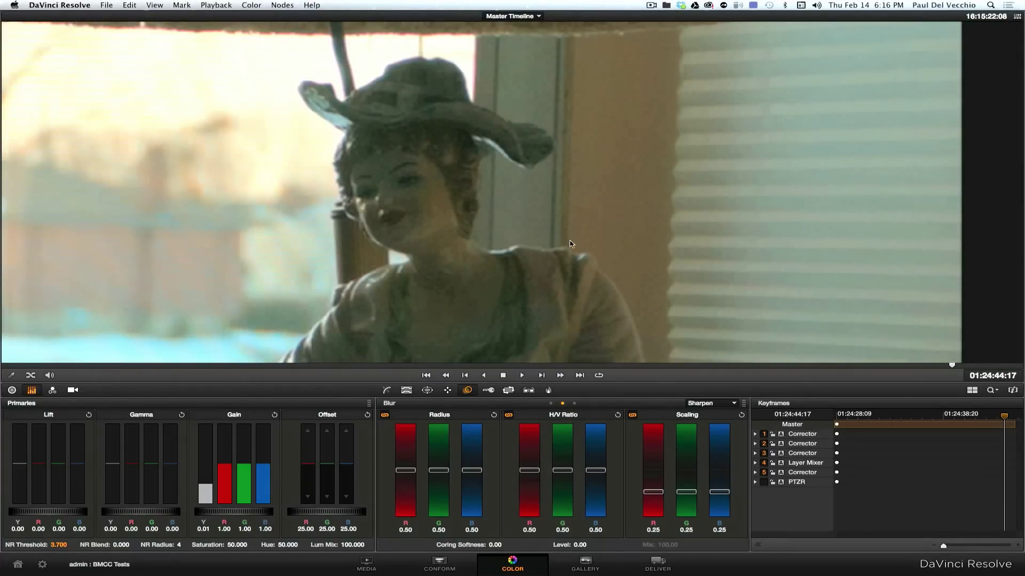
left_click_drag(519, 267, 537, 254)
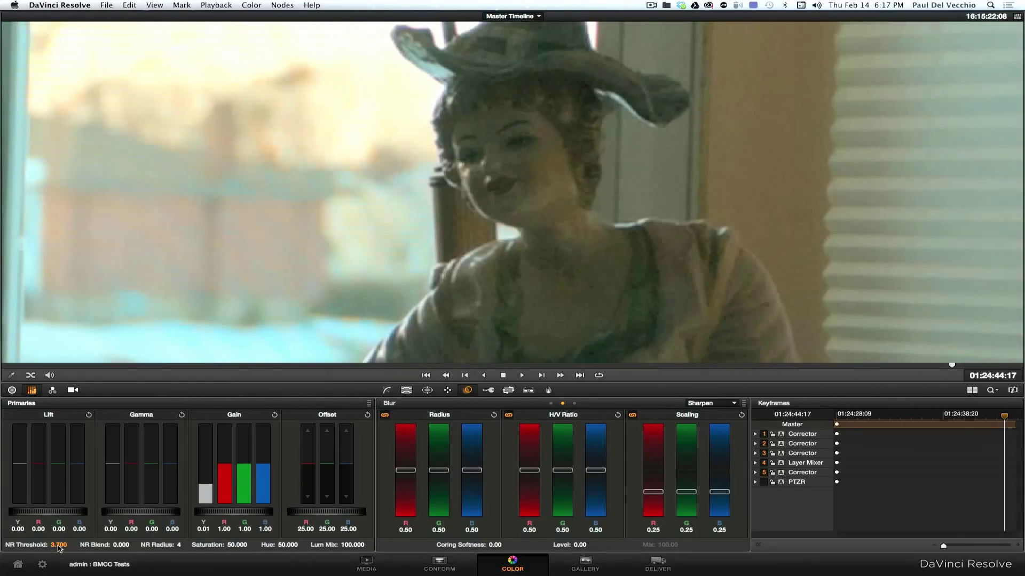
Drop node 5's NR Threshold to 0 for comparison, set it to 3.0 and check the figurine and window close up
left_click_drag(58, 545, 22, 544)
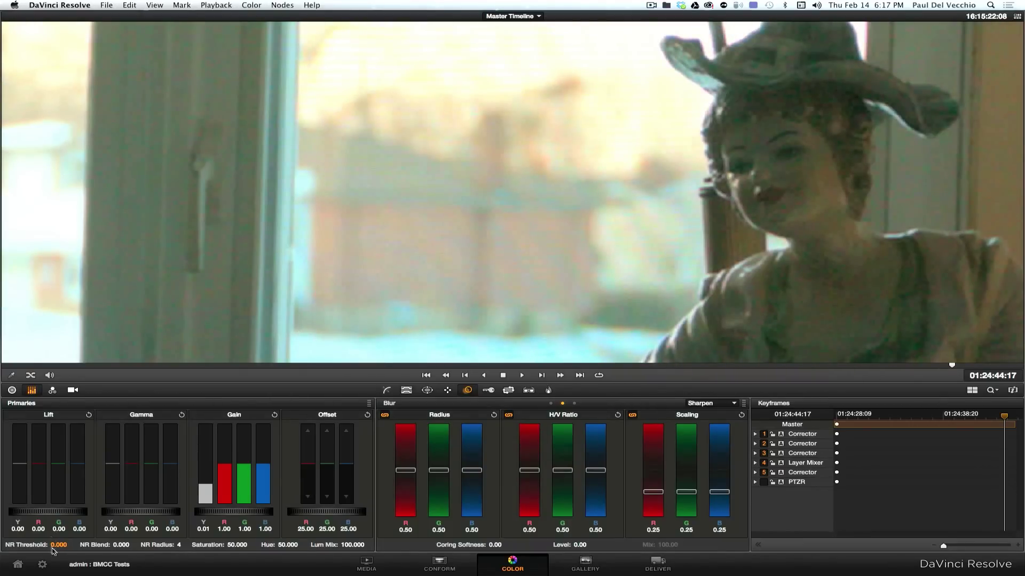
mouse_move(58, 548)
left_mouse_down()
mouse_move(94, 546)
mouse_move(61, 550)
left_mouse_up()
scroll(513, 216, "down", 3)
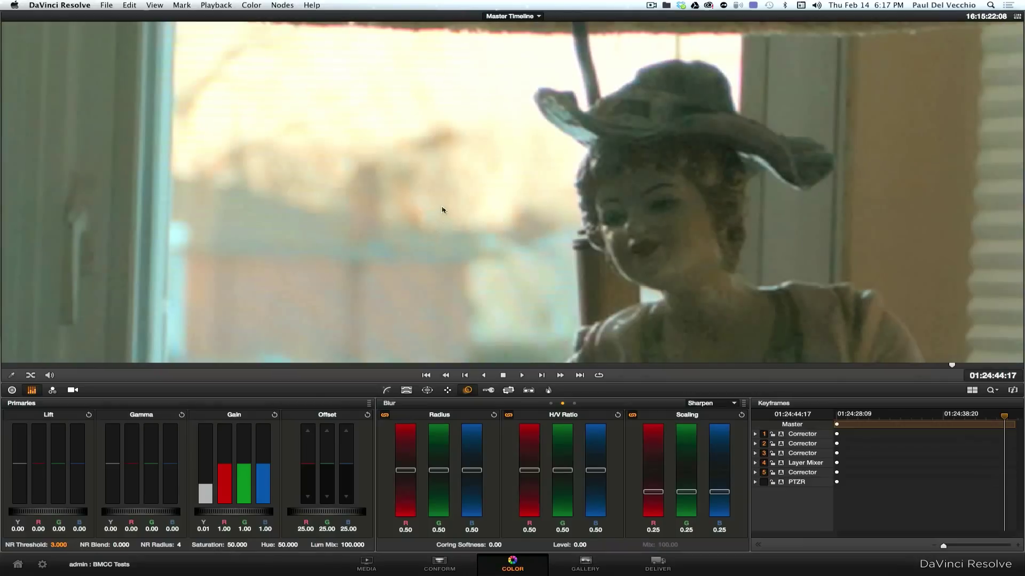
scroll(375, 187, "up", 3)
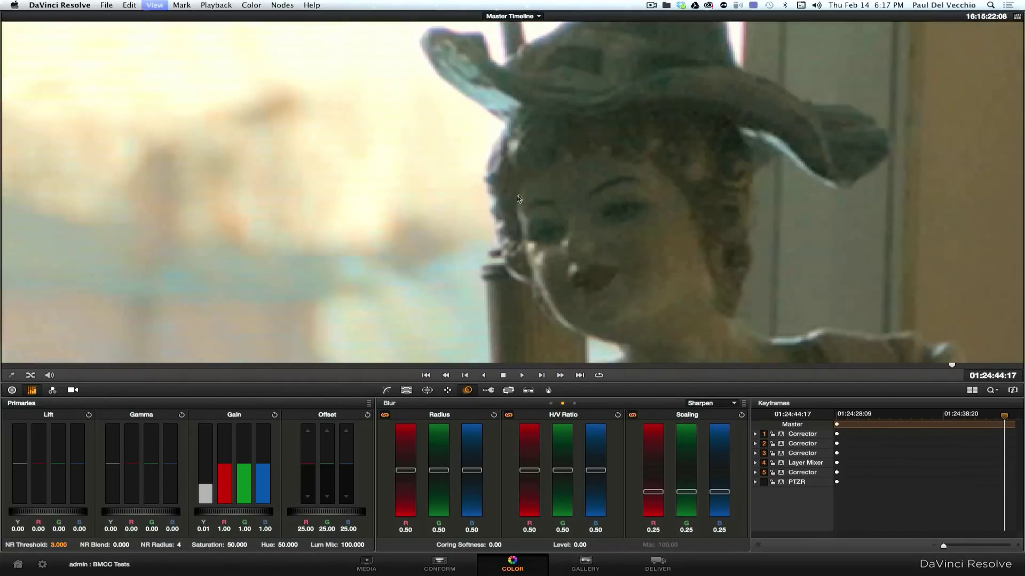
scroll(377, 202, "down", 3)
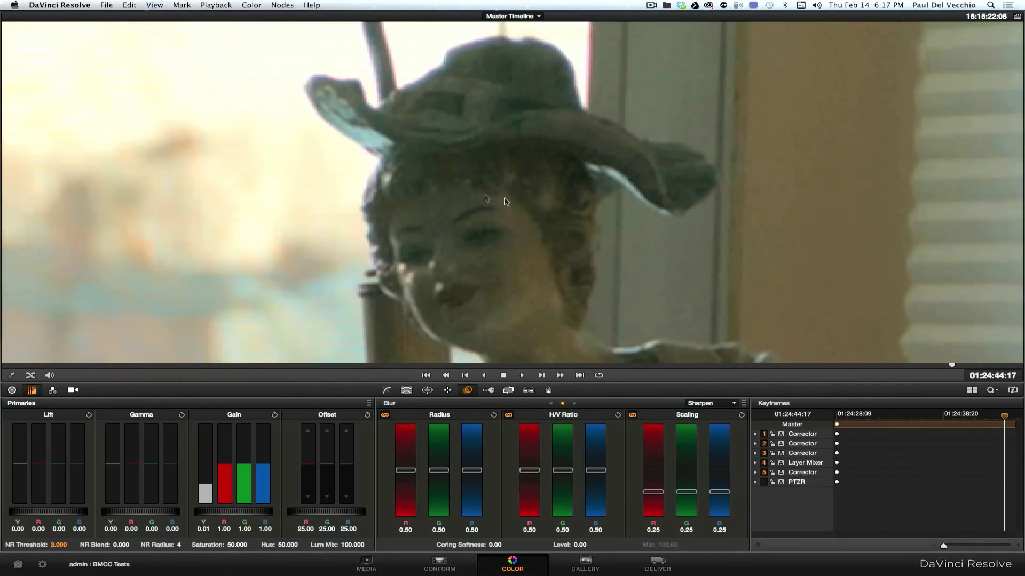
left_click_drag(503, 201, 354, 203)
key("super+minus")
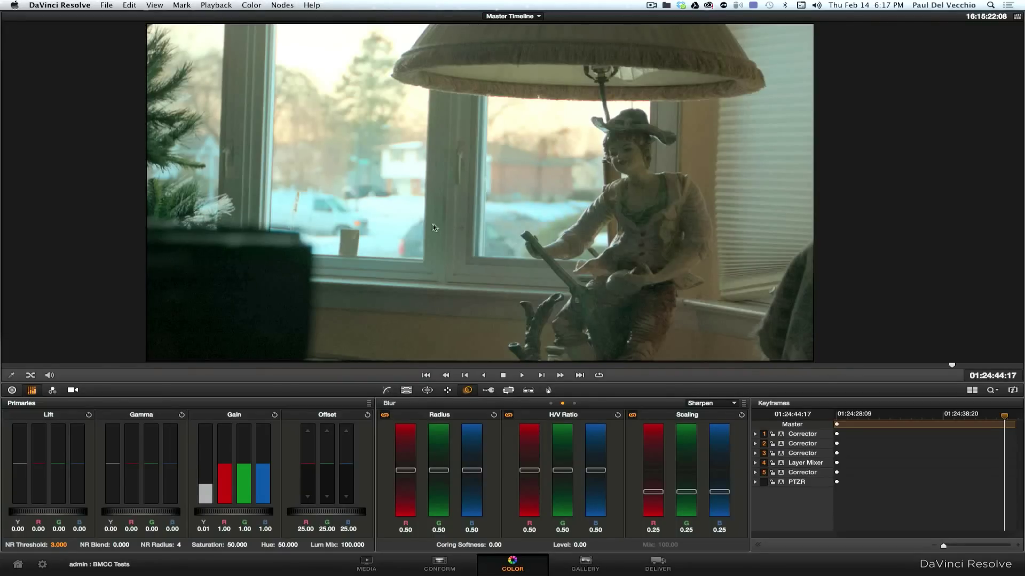
Examine the window frame, the figurine's arm and clothing, and the blinds close up for colour noise
scroll(434, 229, "up", 5)
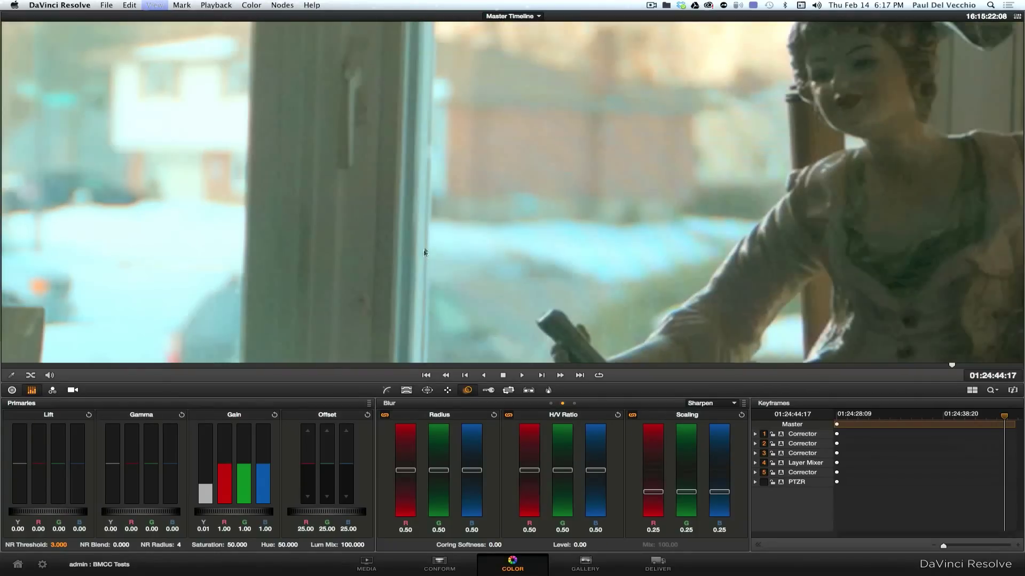
left_click_drag(438, 294, 433, 230)
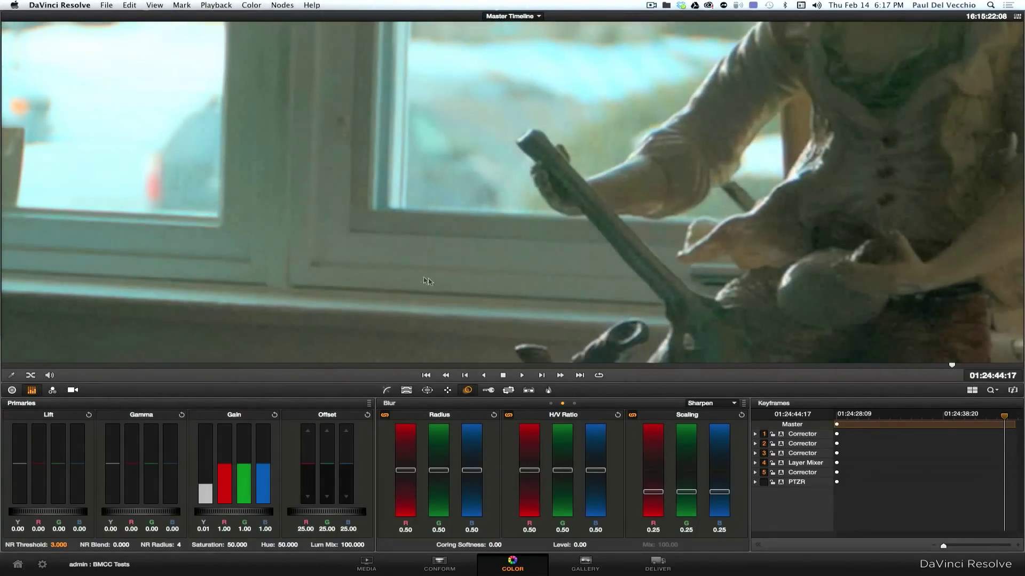
left_click_drag(463, 268, 406, 250)
scroll(427, 246, "down", 5)
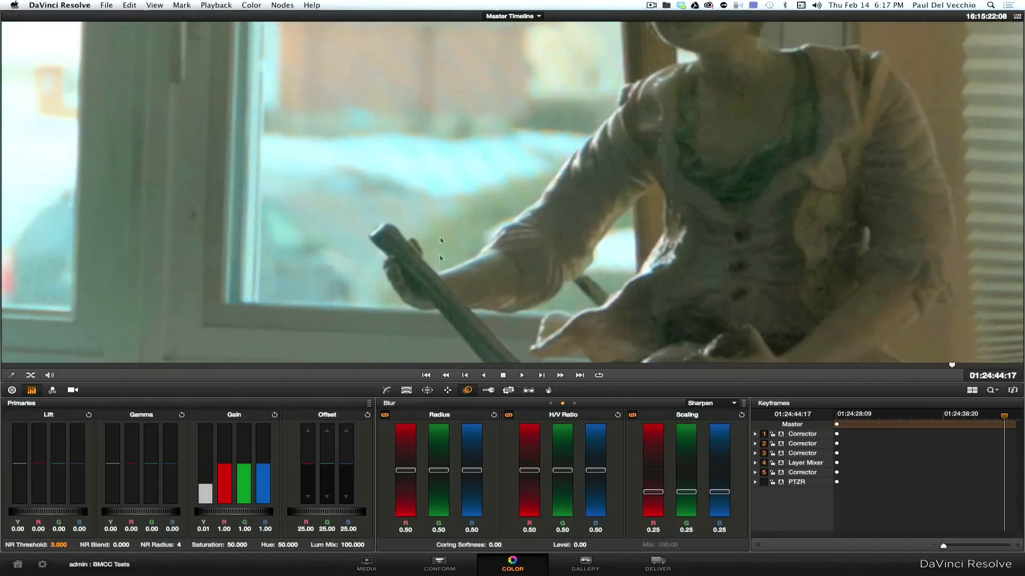
scroll(422, 248, "down", 5)
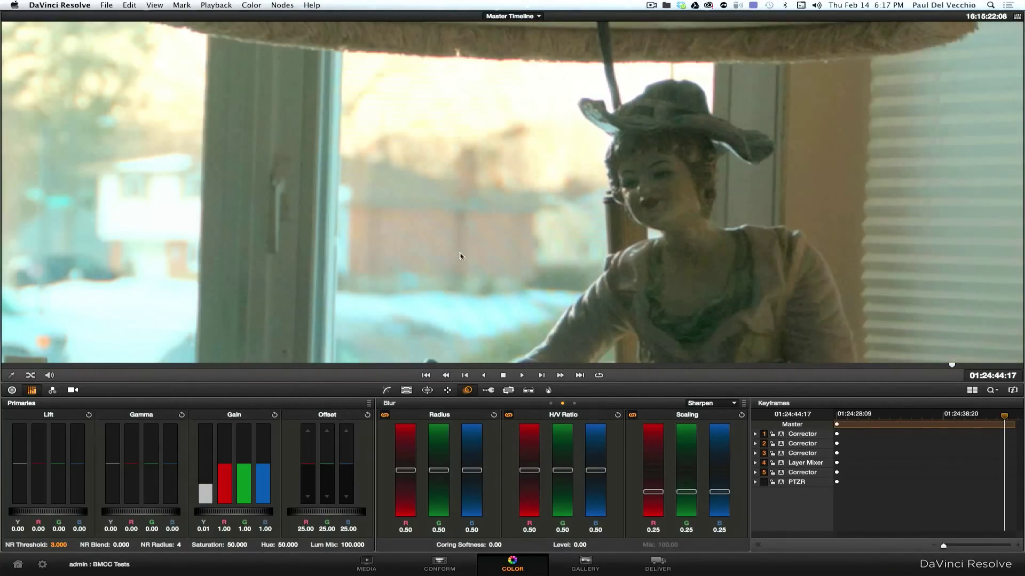
left_click_drag(460, 256, 399, 240)
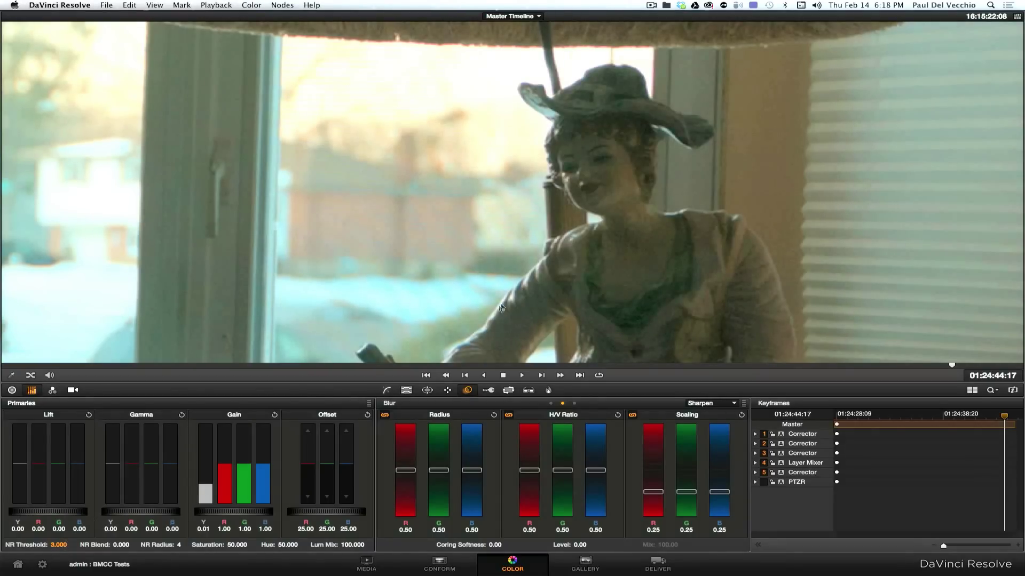
left_click_drag(501, 308, 369, 261)
left_click_drag(440, 283, 399, 243)
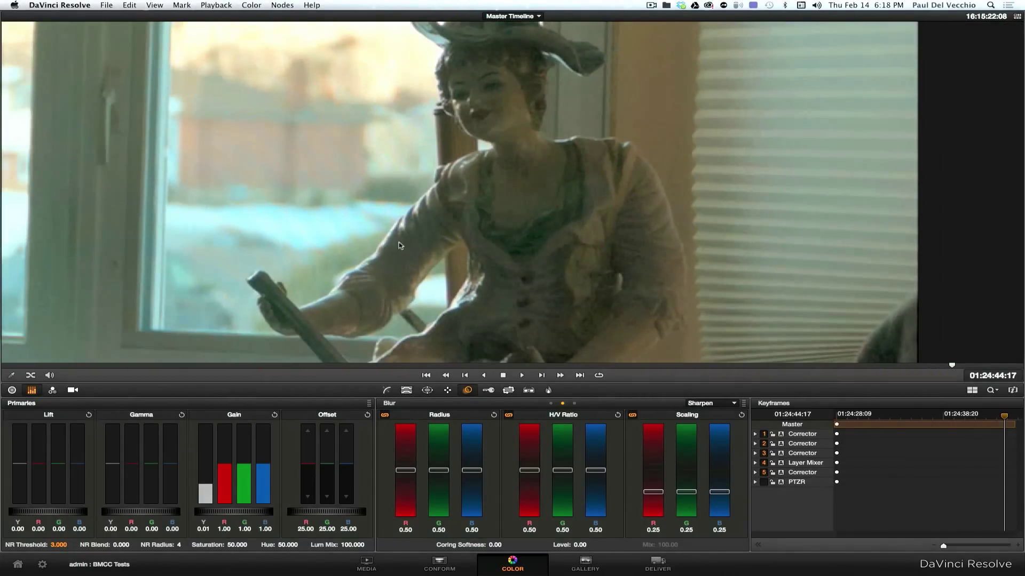
Bring the whole frame back into view and centre it to judge the overall image
scroll(400, 246, "down", 5)
scroll(411, 241, "left", 2)
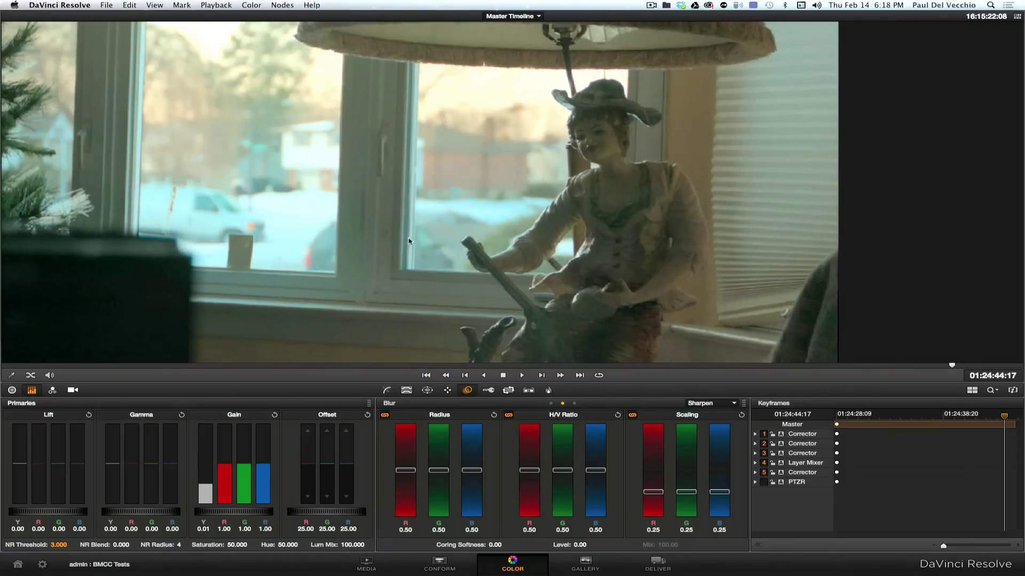
key("super+minus")
key("super+minus")
key("super+equal")
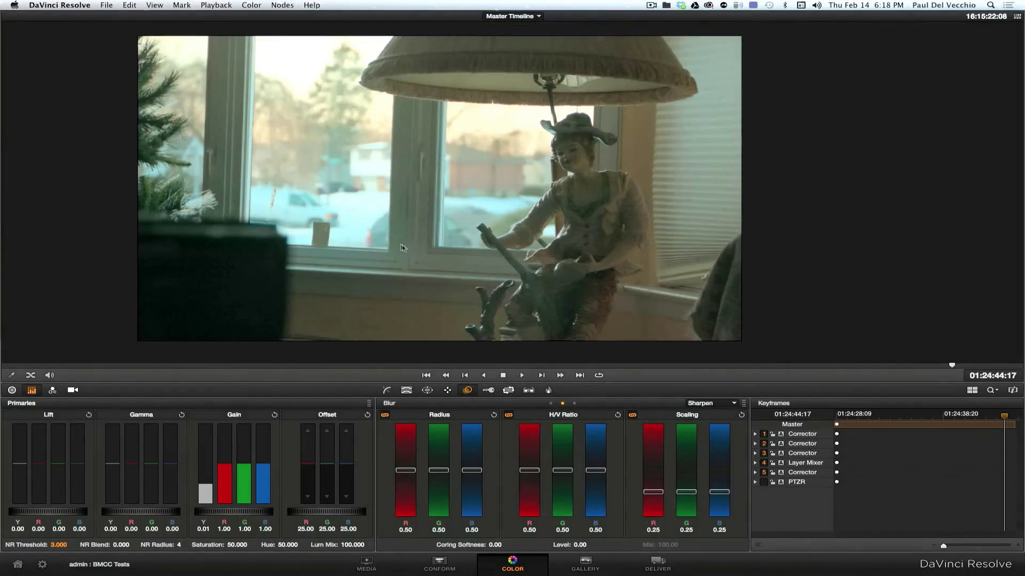
mouse_move(402, 247)
left_mouse_down()
mouse_move(437, 247)
mouse_move(420, 247)
left_mouse_up()
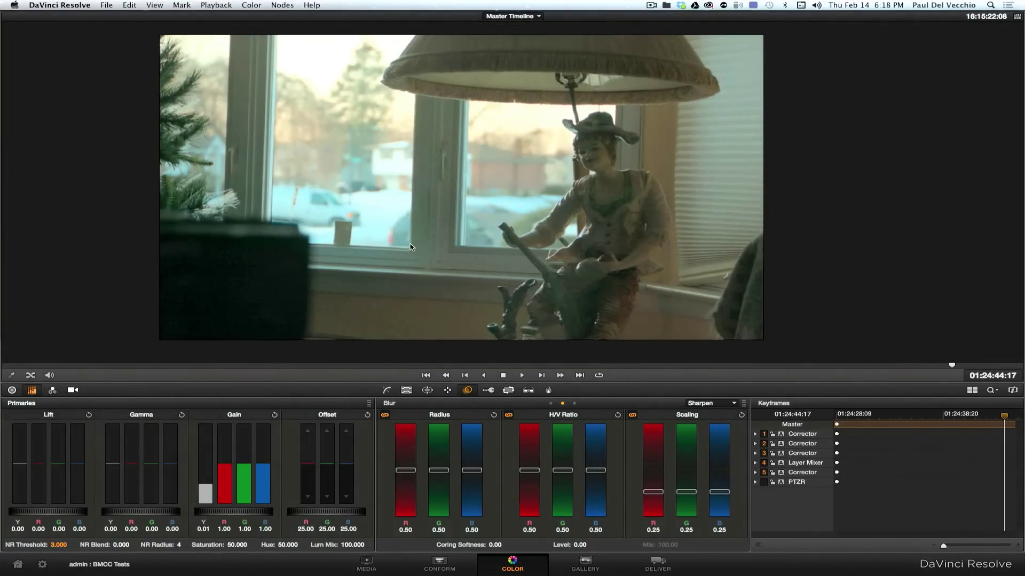